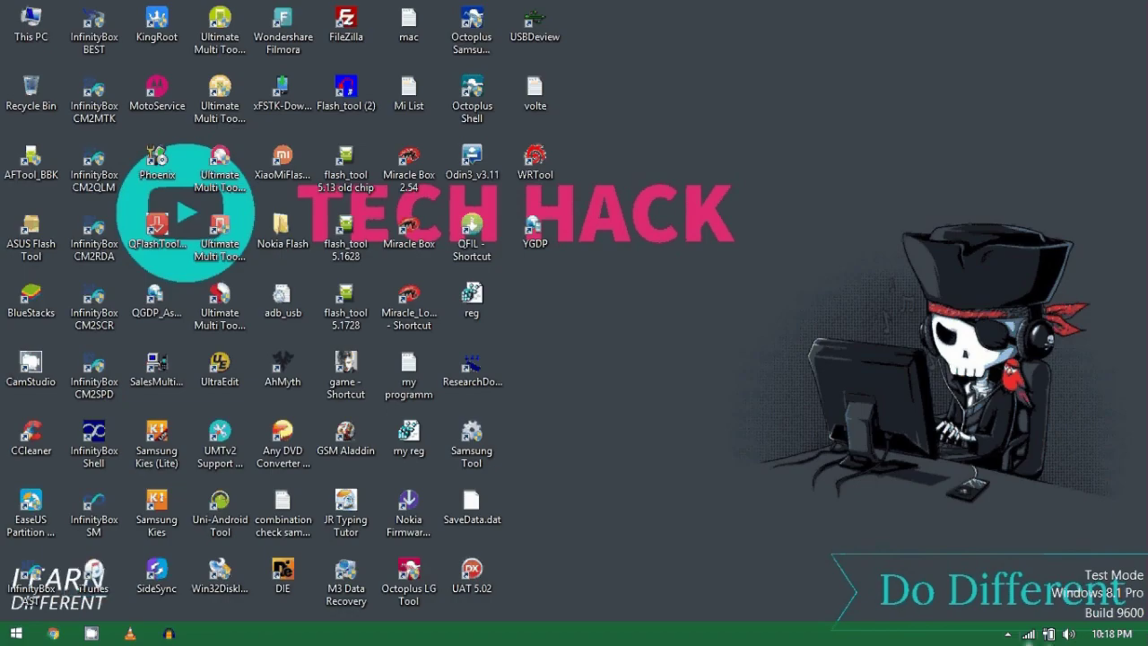
Step: Disable Quick Heal virus protection from its tray icon, set to turn back on after next reboot
click(1008, 633)
right_click(979, 550)
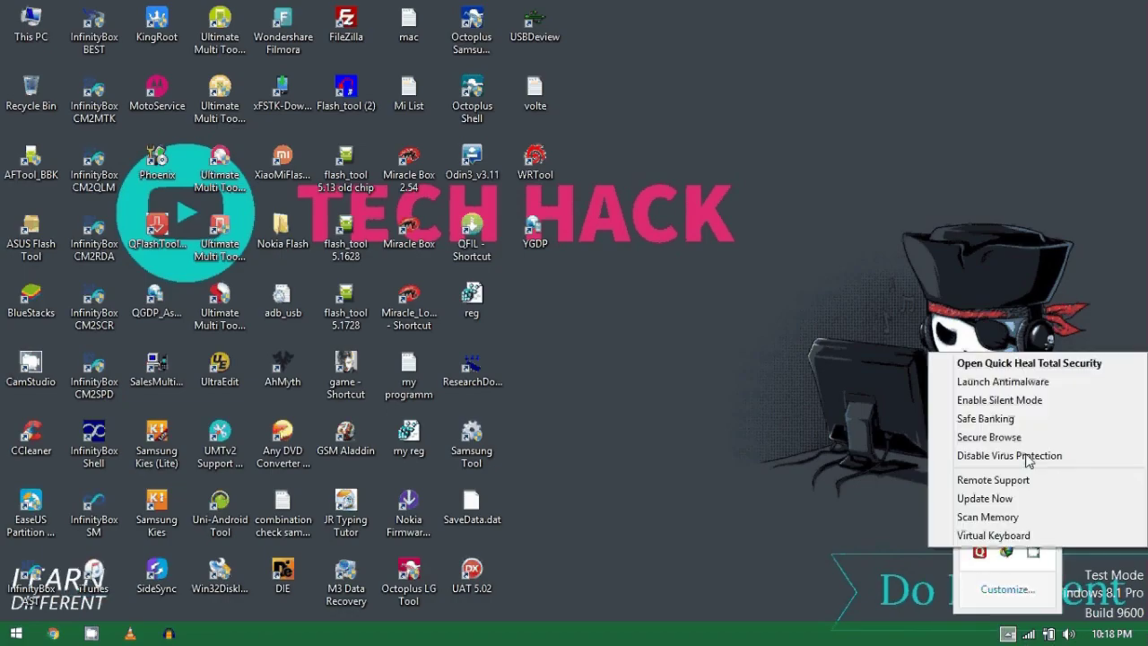
click(996, 469)
click(556, 341)
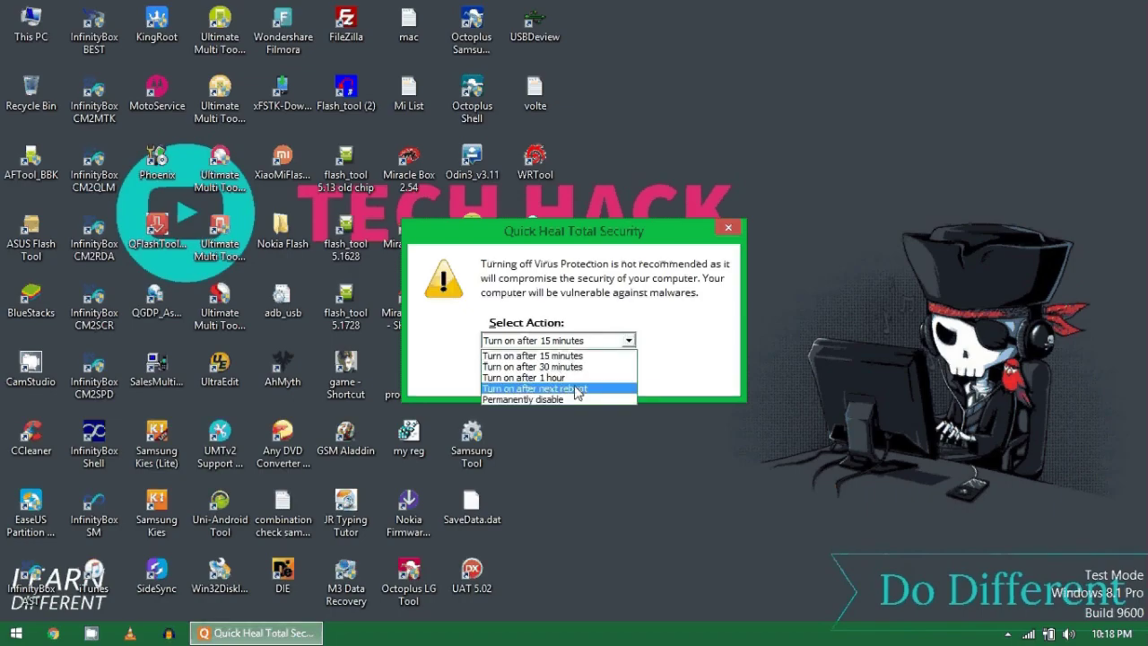
click(578, 389)
click(538, 368)
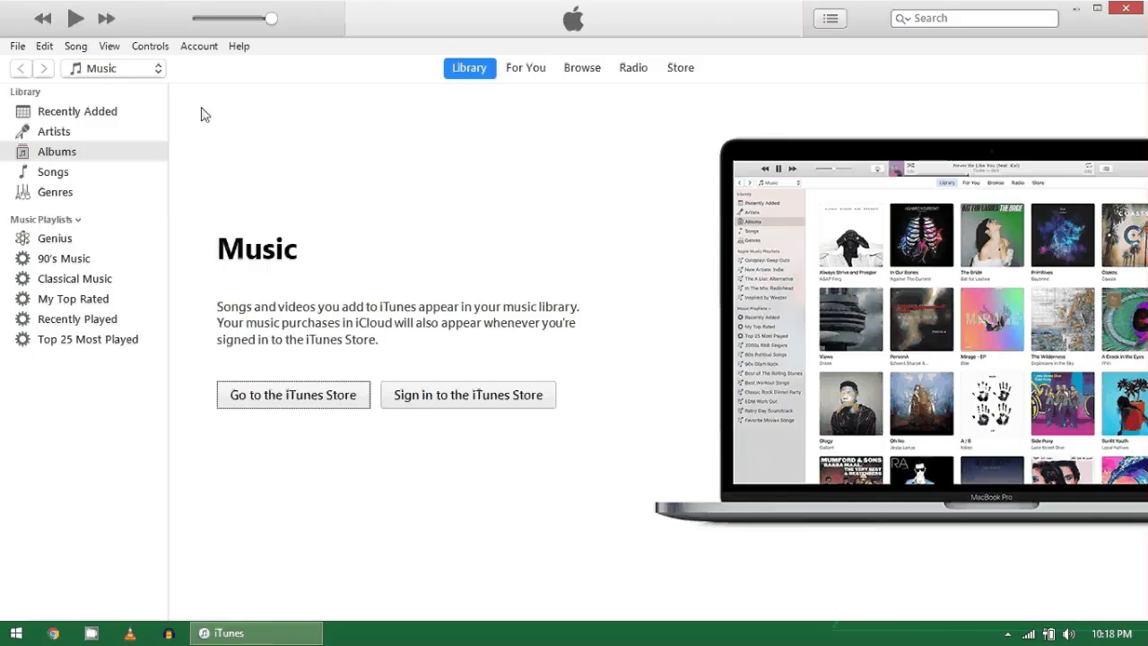
Step: Confirm in Help > About iTunes that the version is 12.7.3.46, then close iTunes
click(238, 46)
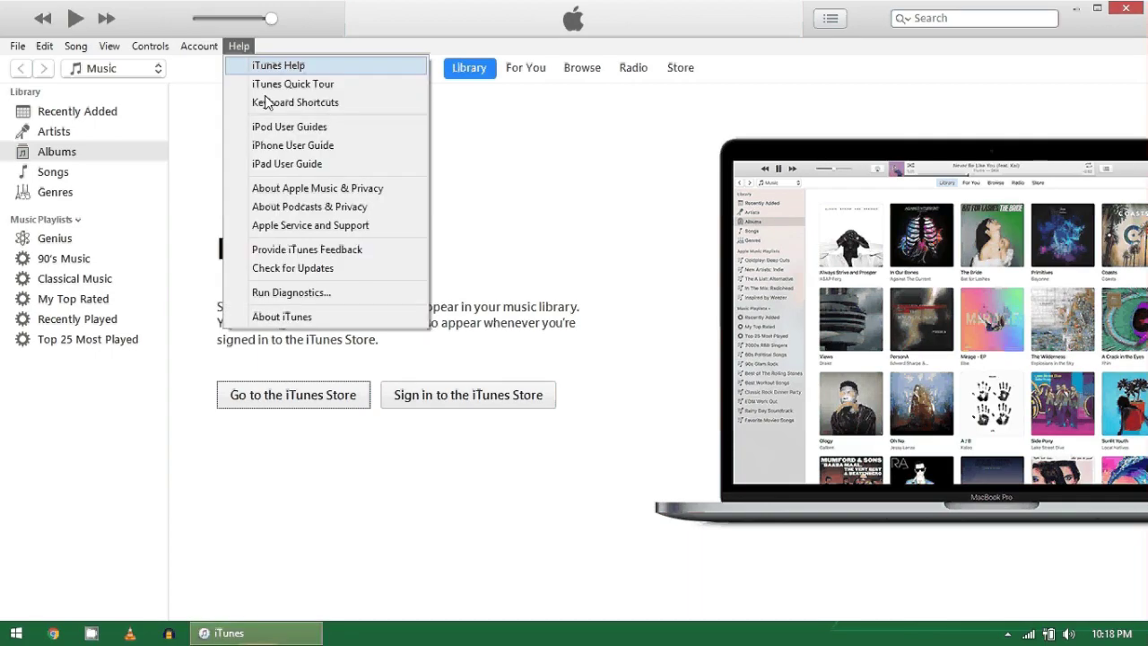
click(287, 315)
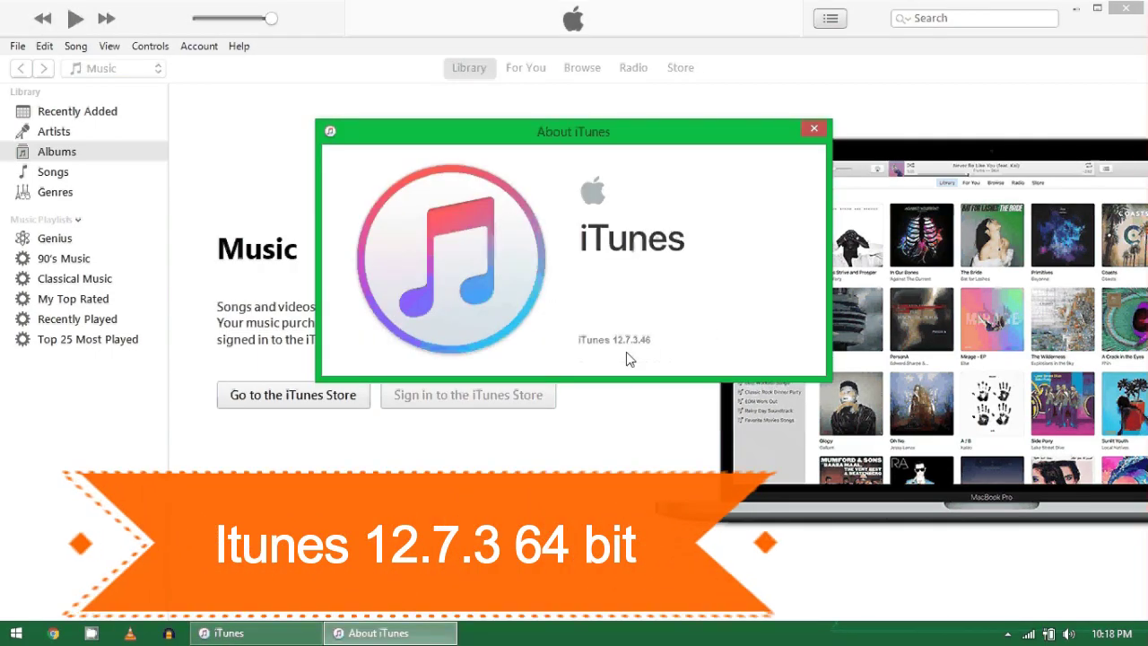
click(813, 128)
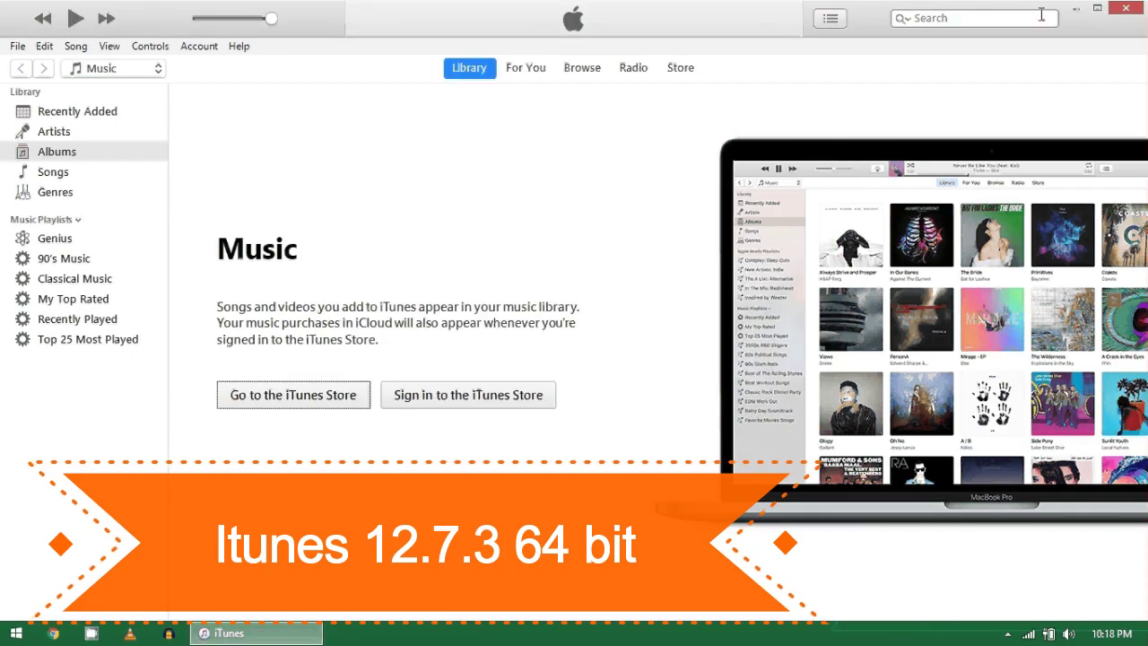
click(1131, 6)
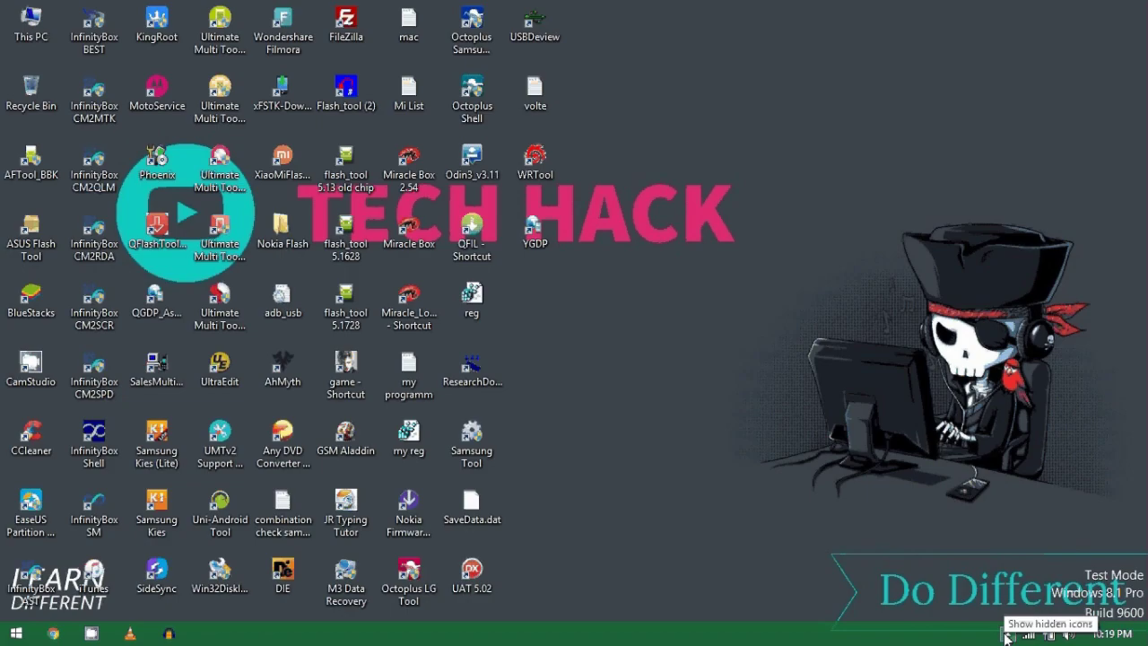
Step: Open the Quick Heal Total Security main window from the hidden tray icons
click(1006, 634)
click(1006, 634)
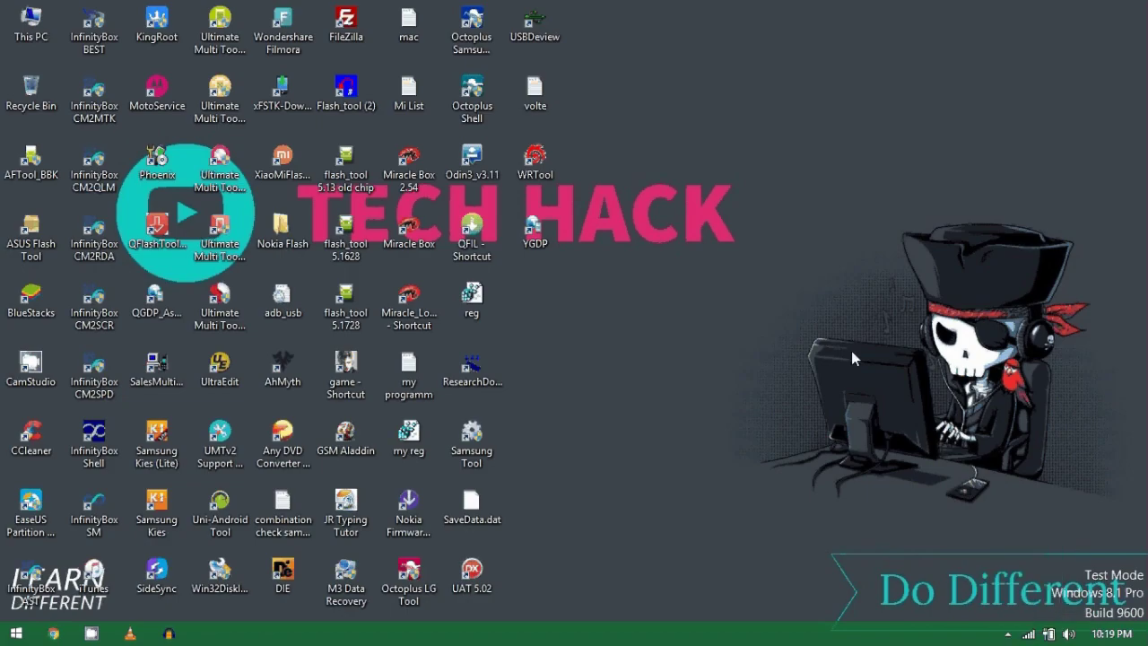
click(1008, 634)
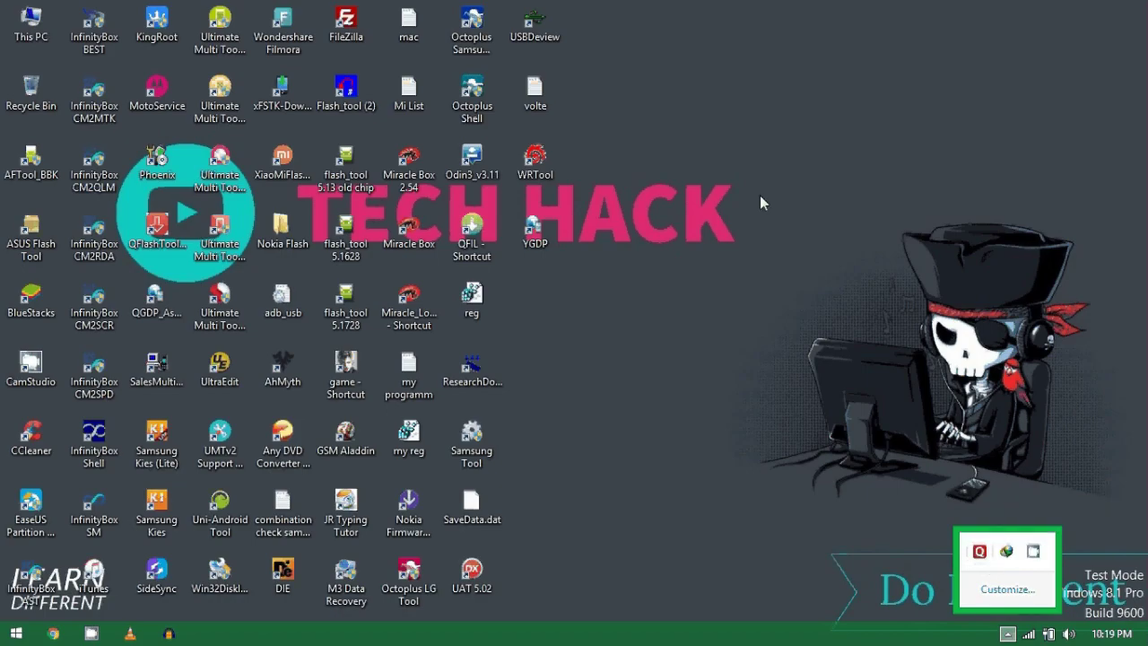
double_click(981, 554)
mouse_move(482, 93)
mouse_down()
mouse_move(438, 61)
mouse_move(459, 64)
mouse_up()
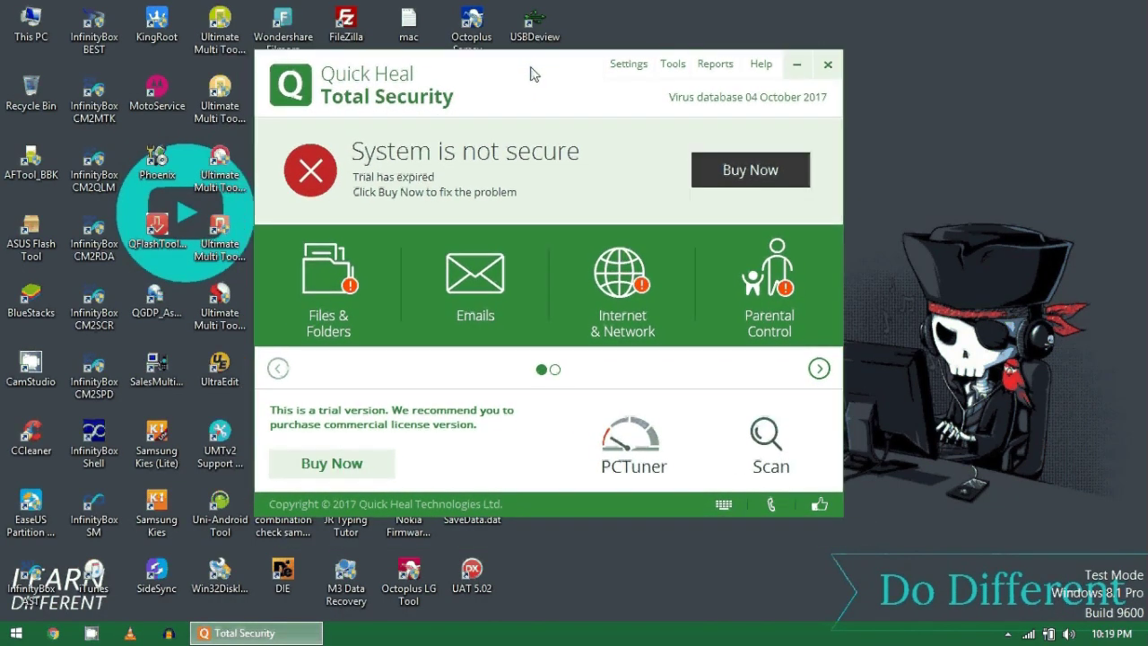
Step: In Internet & Network, toggle Firewall on and back off, then return to the home screen
click(633, 313)
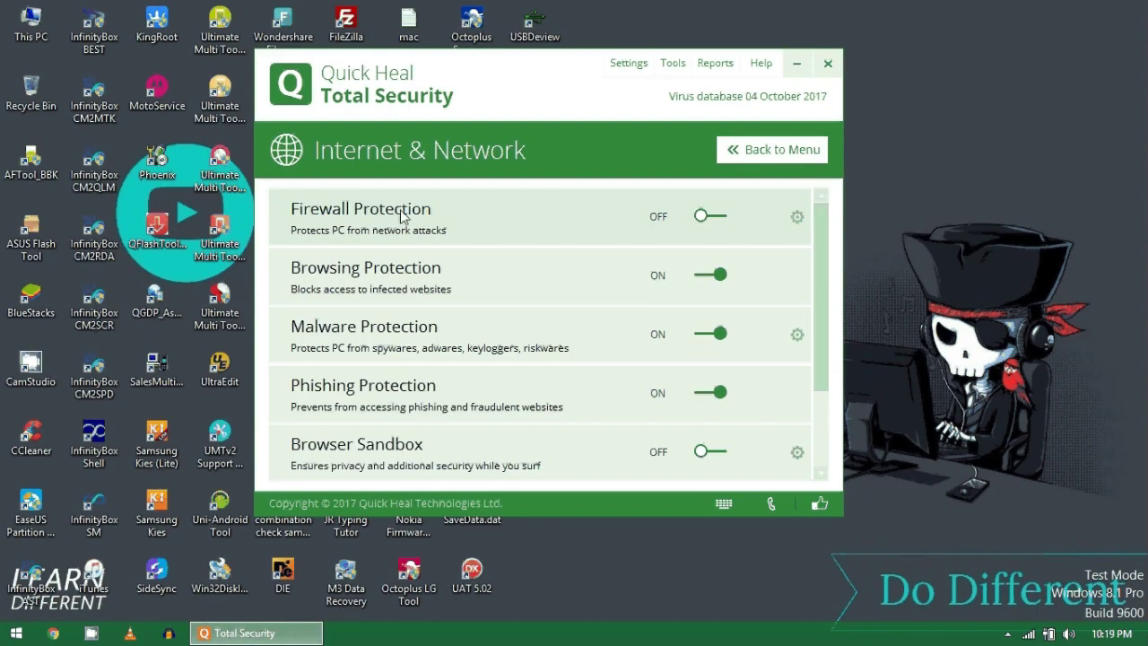
click(702, 216)
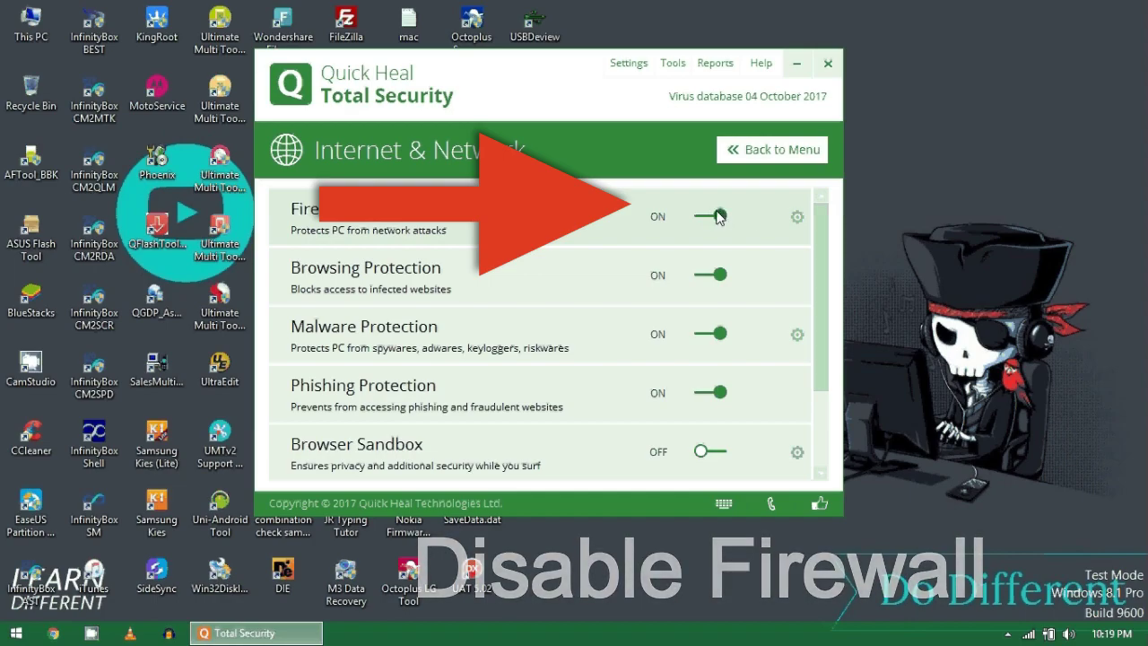
click(717, 216)
click(747, 153)
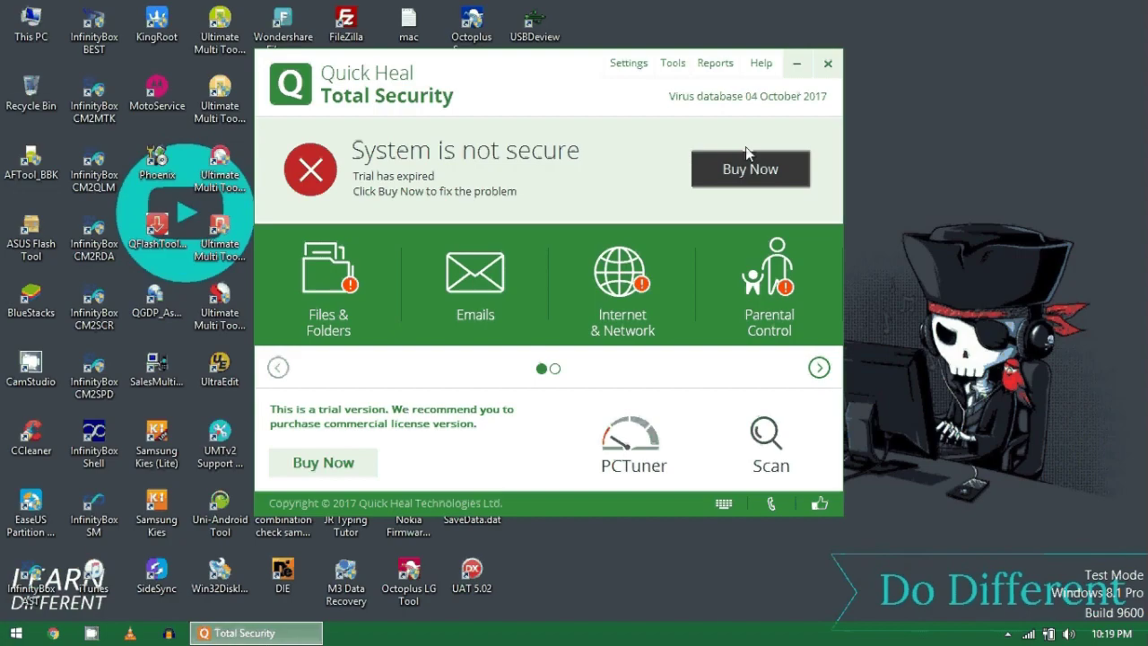
Step: In Files & Folders exclusions, start a new exclude item that also covers Behavior detection
click(351, 296)
drag(495, 104, 490, 72)
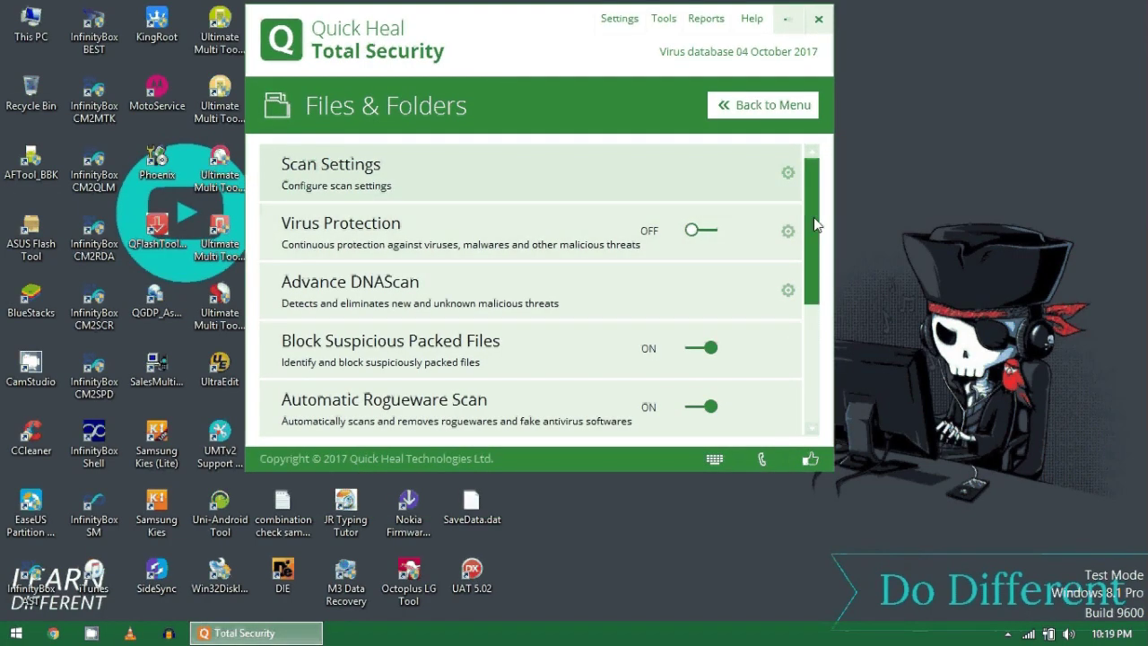
drag(813, 222, 802, 356)
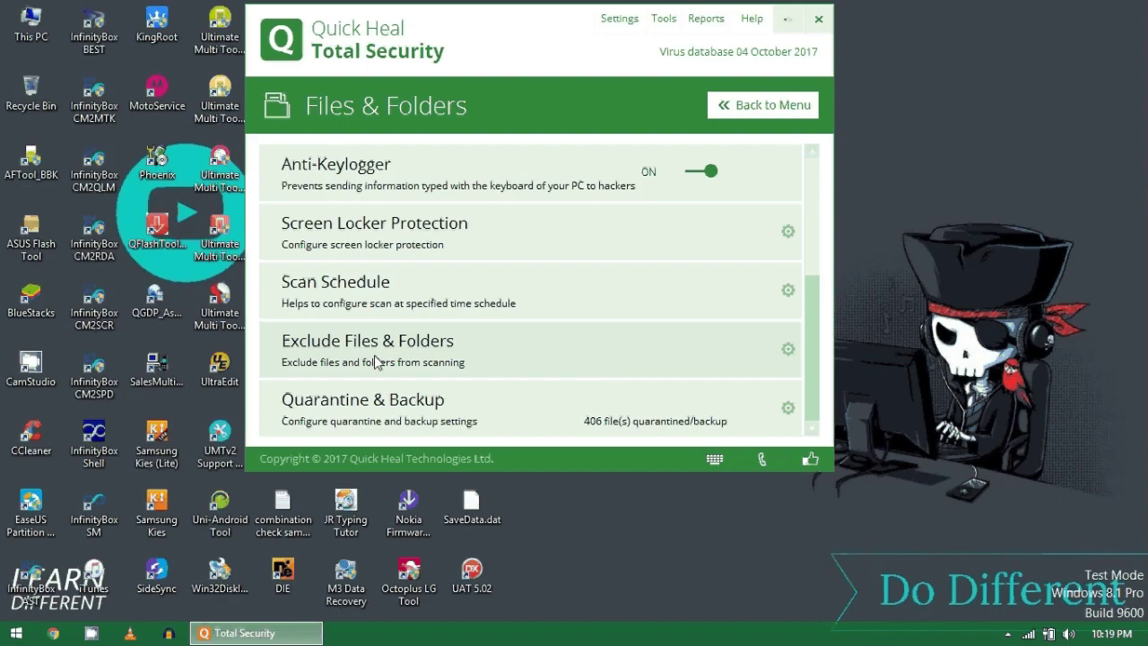
click(417, 359)
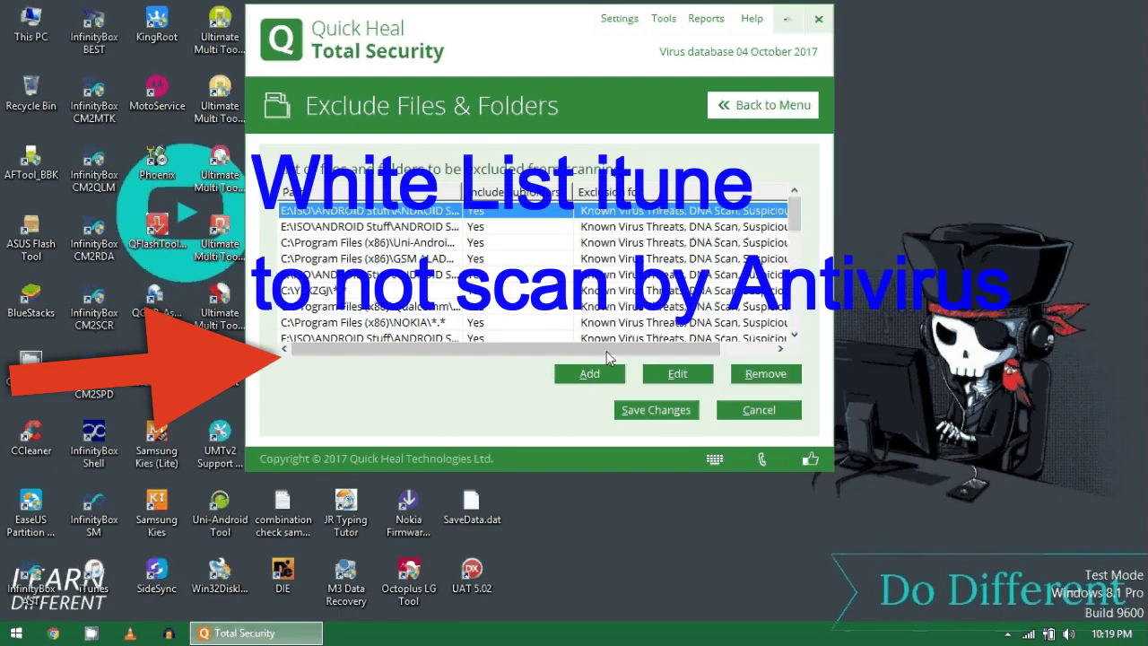
click(589, 375)
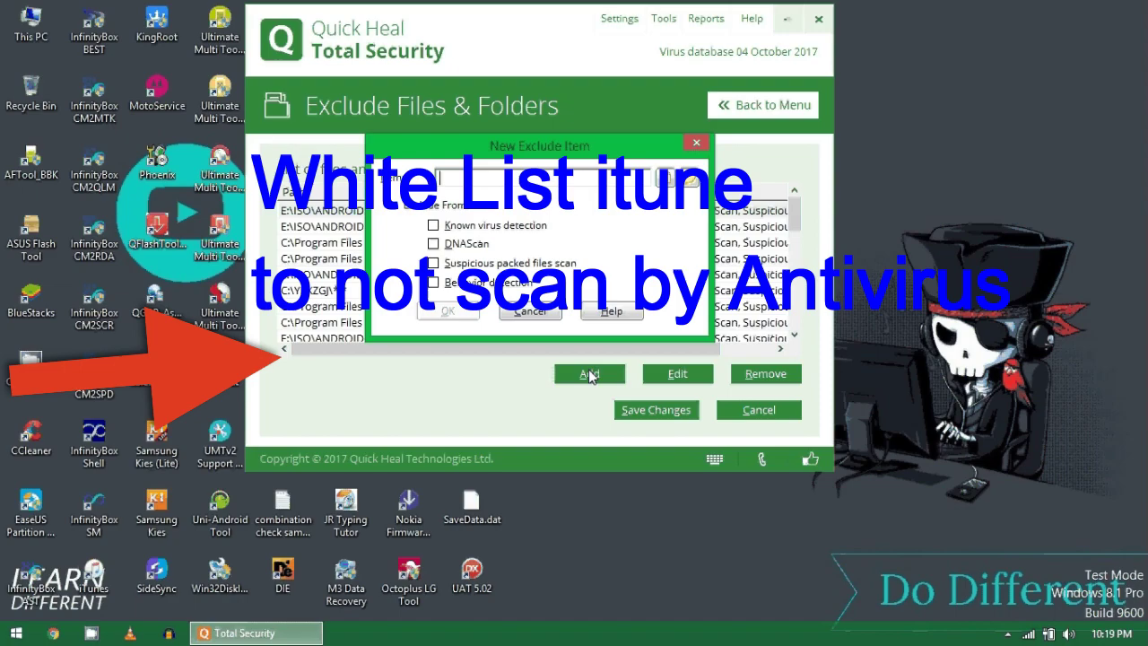
click(446, 280)
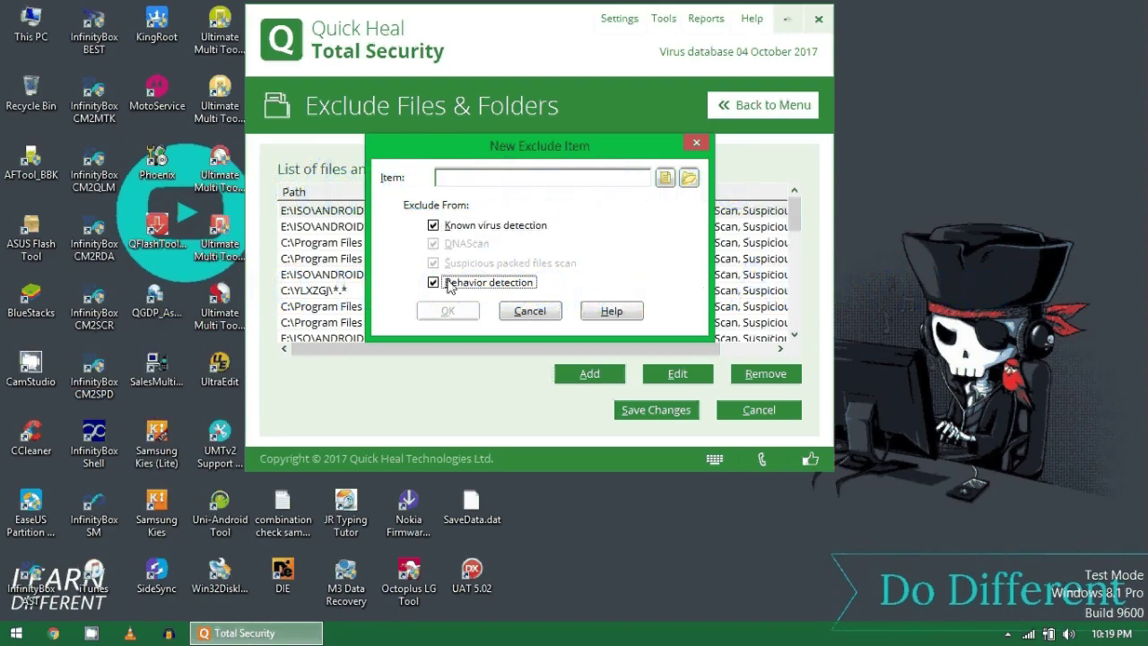
click(689, 177)
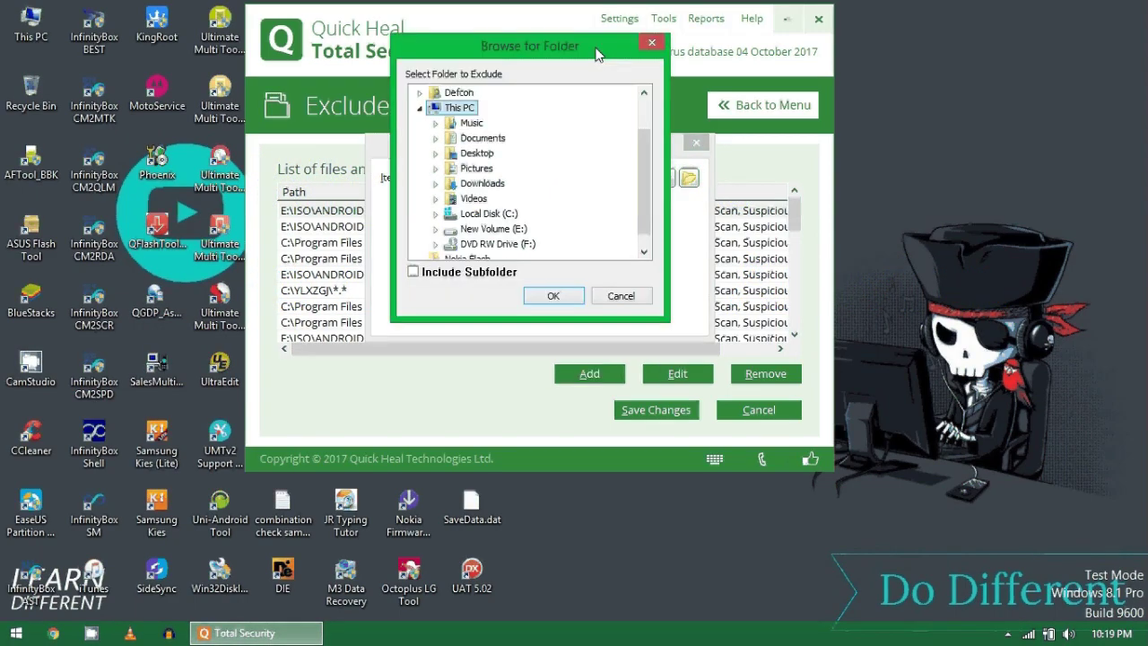
Step: Browse to C:\Program Files\iTunes and choose it with Include Subfolder ticked
double_click(492, 220)
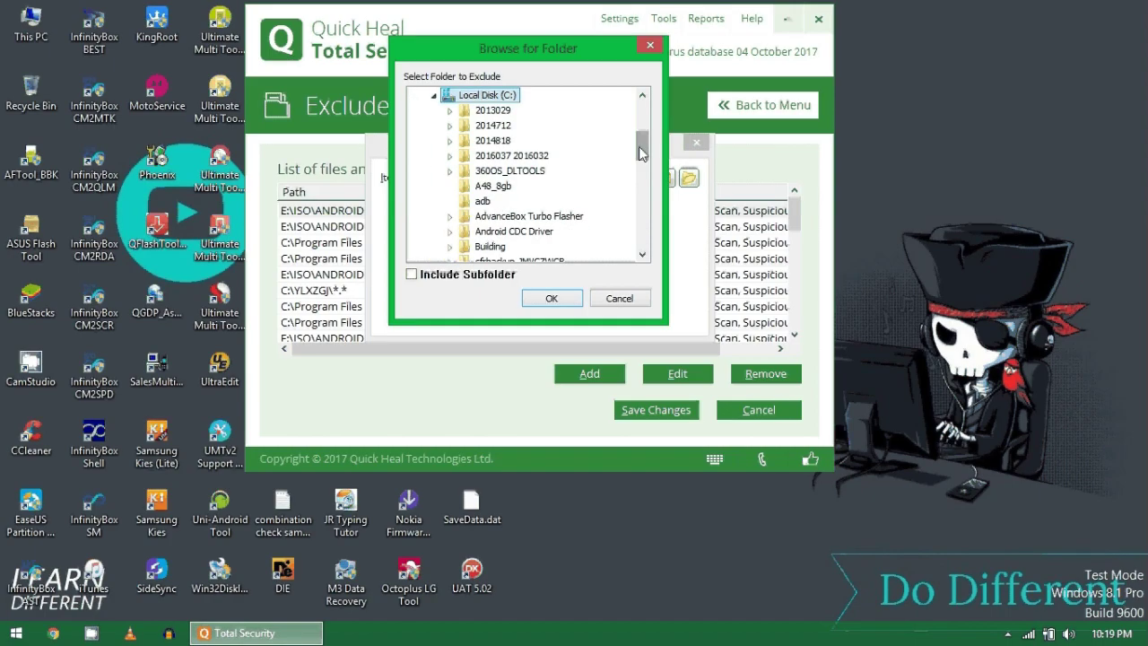
drag(642, 148, 641, 184)
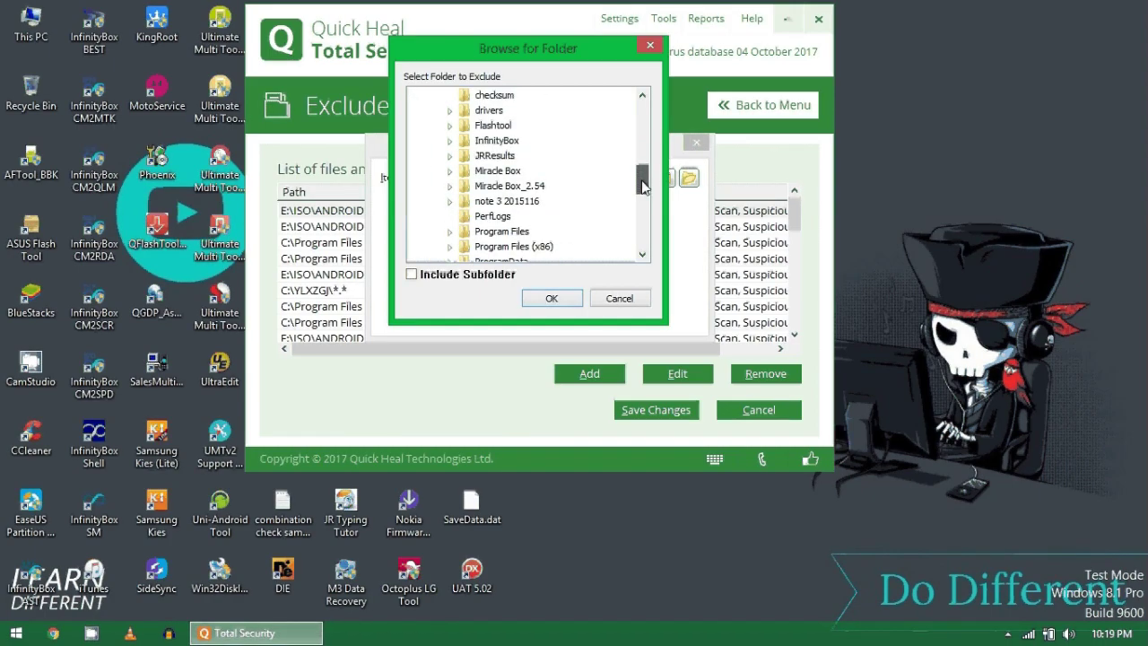
double_click(502, 232)
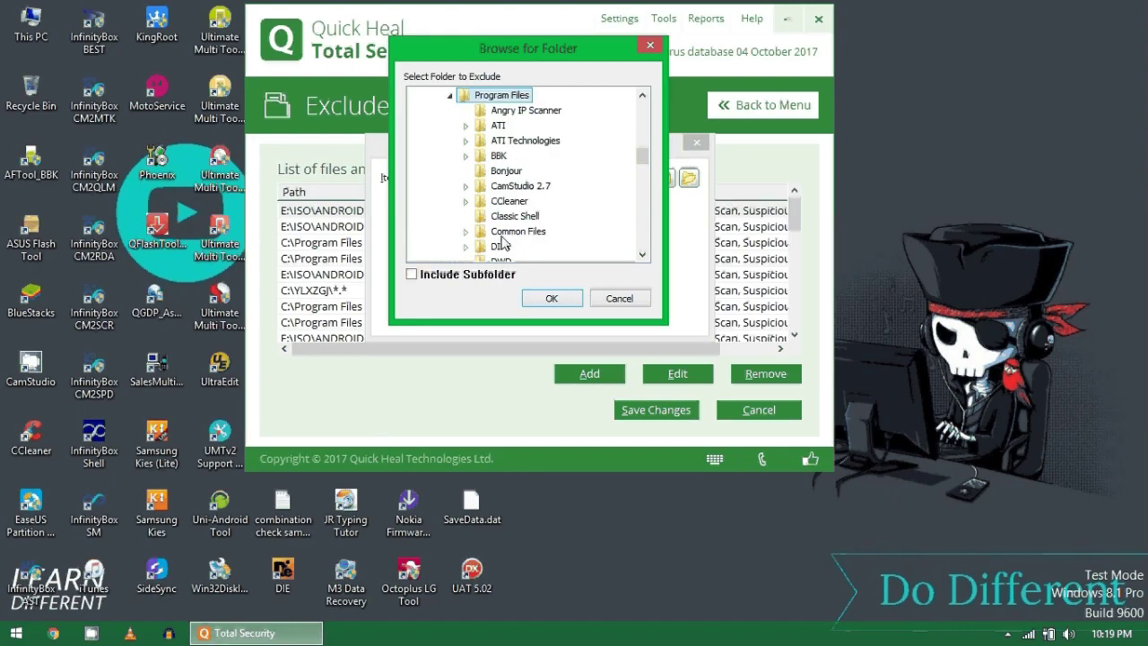
scroll(502, 243, down, 4)
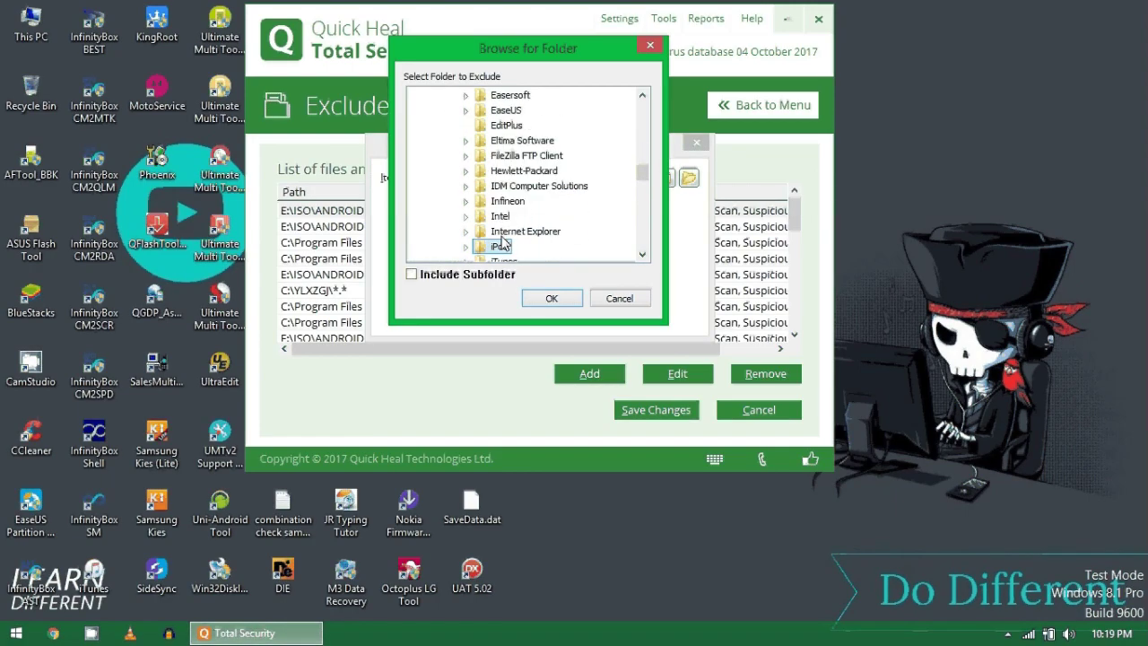
scroll(503, 242, down, 1)
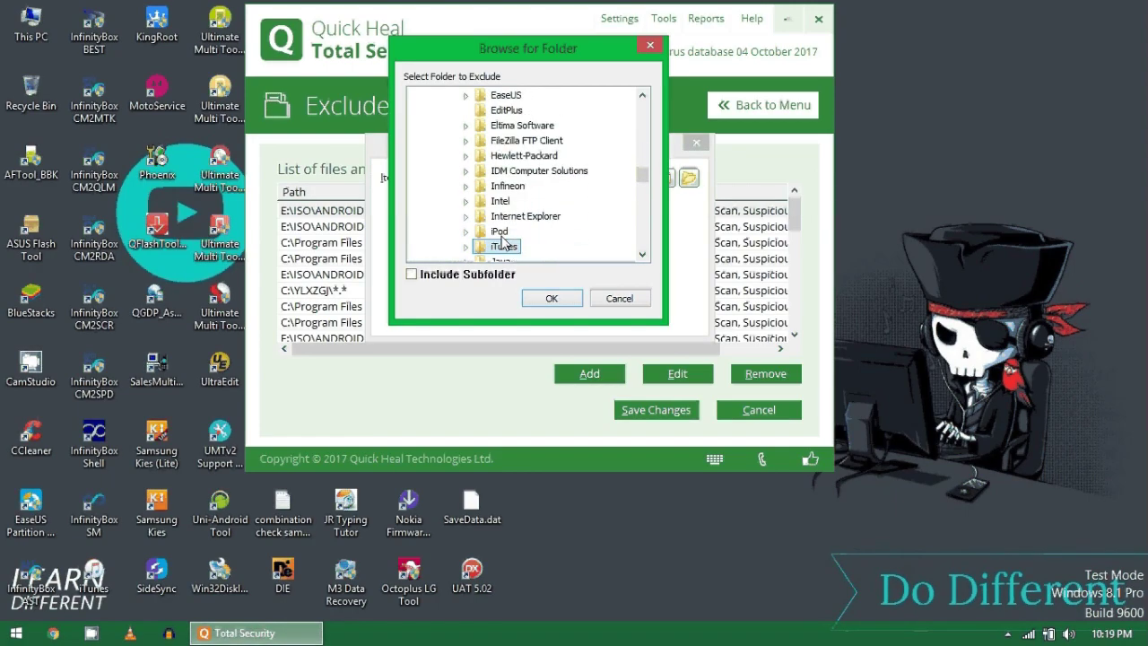
click(642, 255)
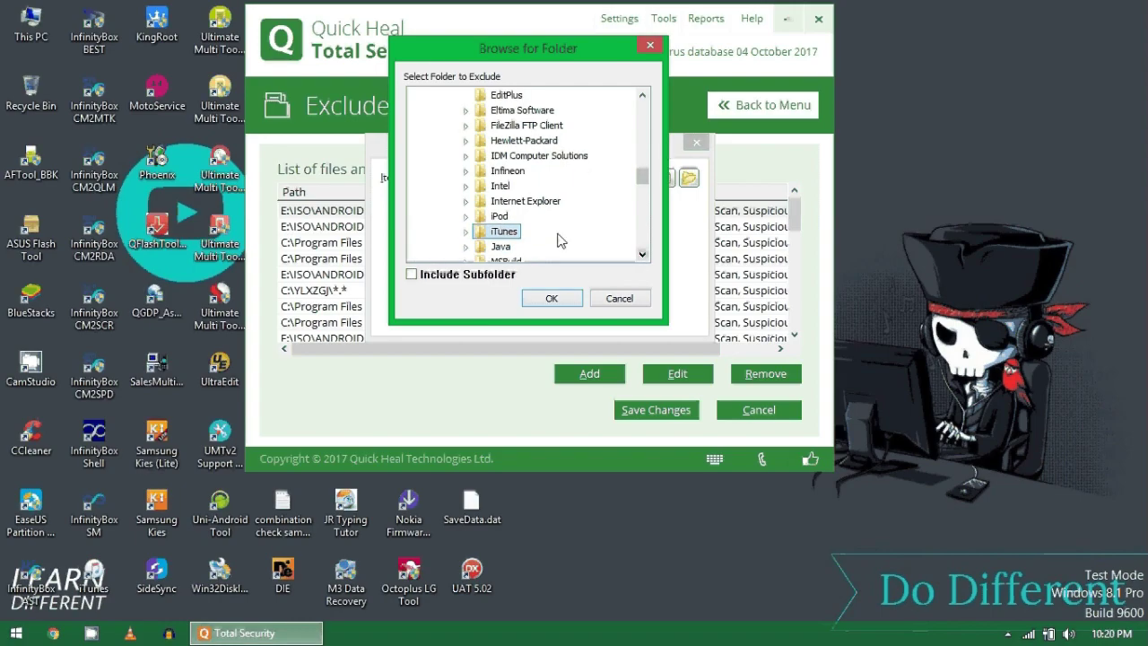
double_click(502, 232)
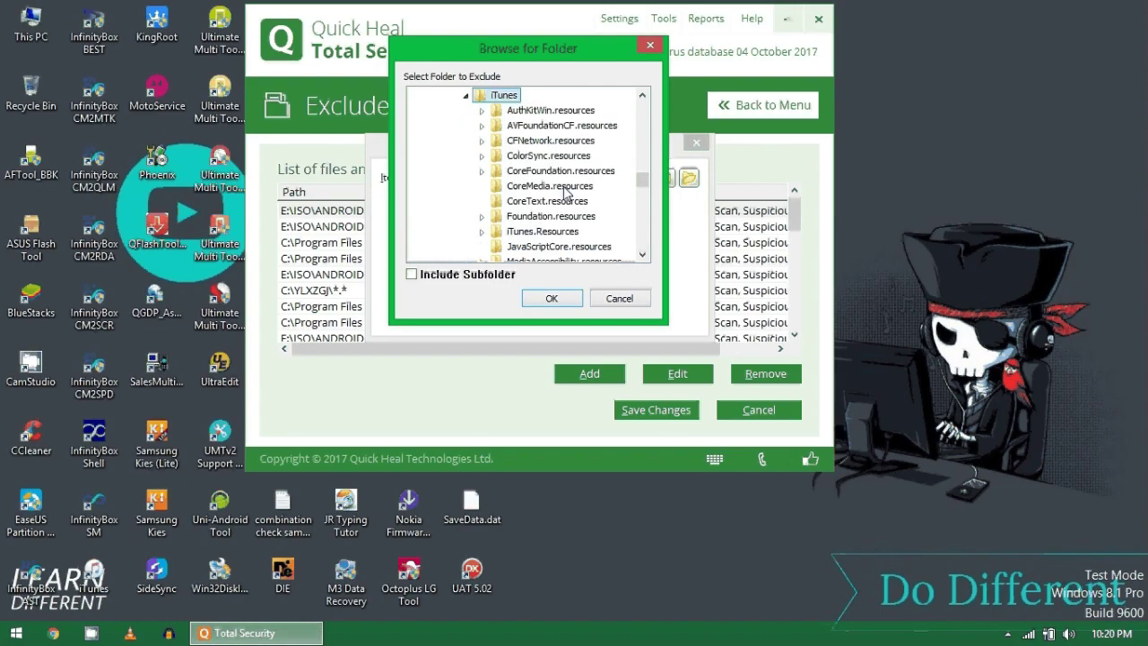
click(413, 279)
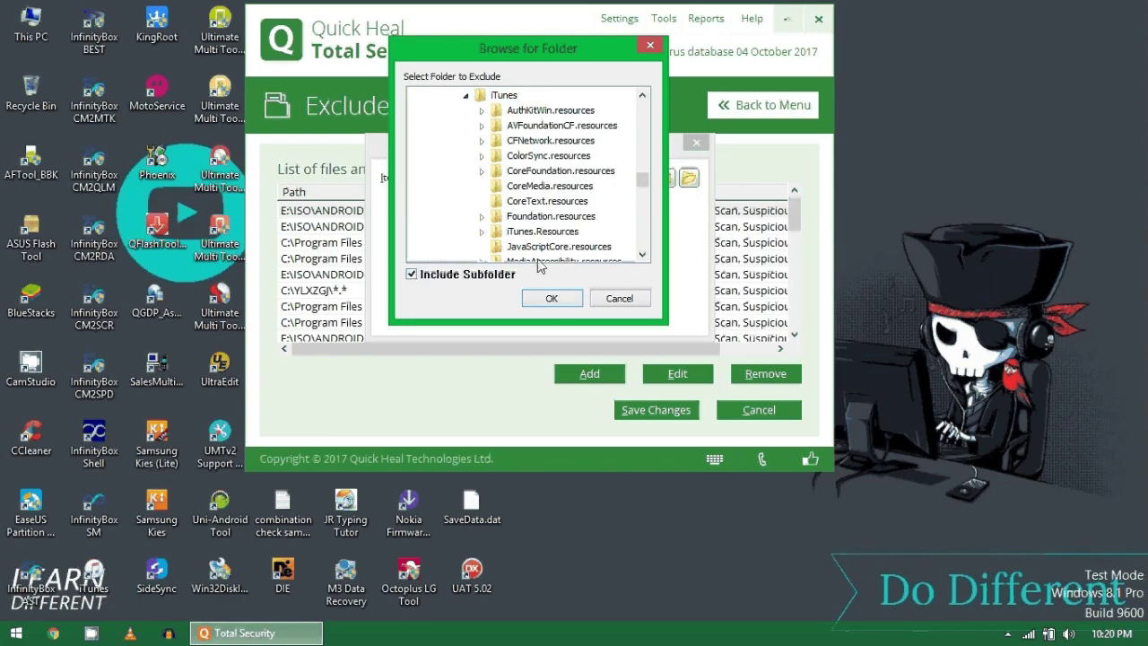
click(500, 96)
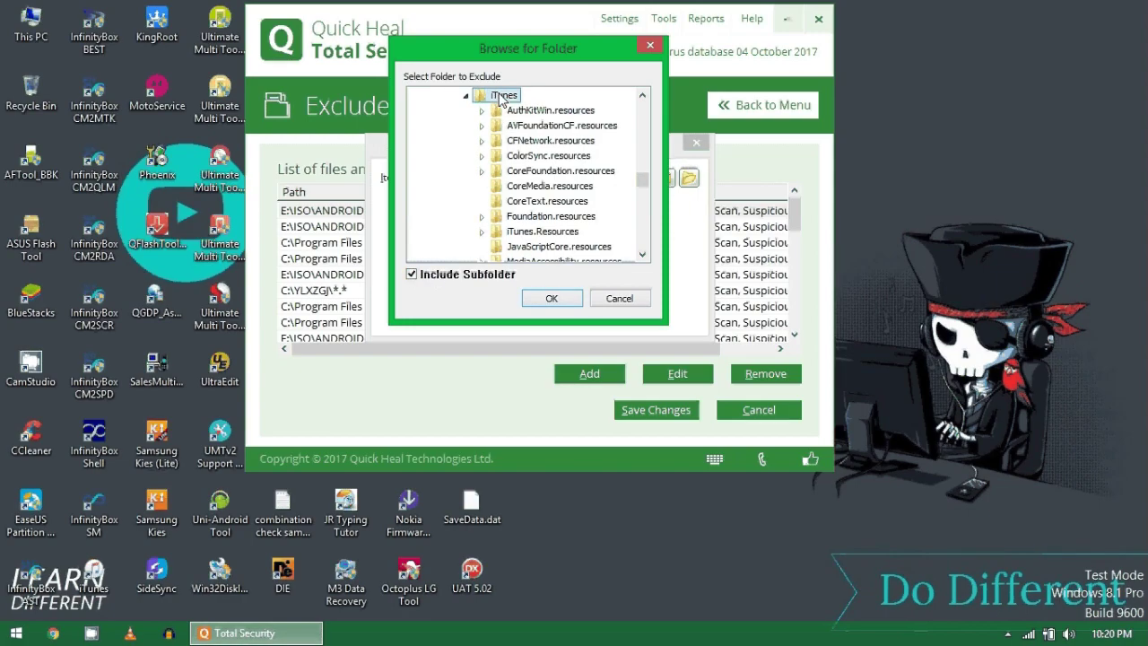
click(567, 300)
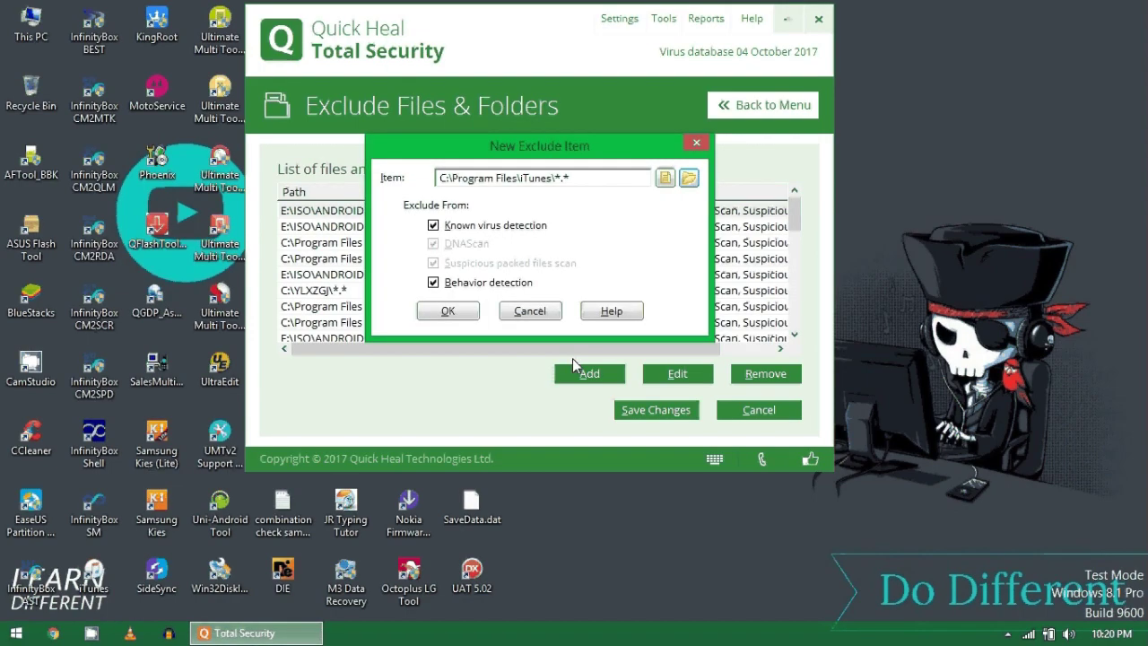
Step: Confirm the iTunes exclusion item, save the exclusion list, and close Quick Heal
click(447, 310)
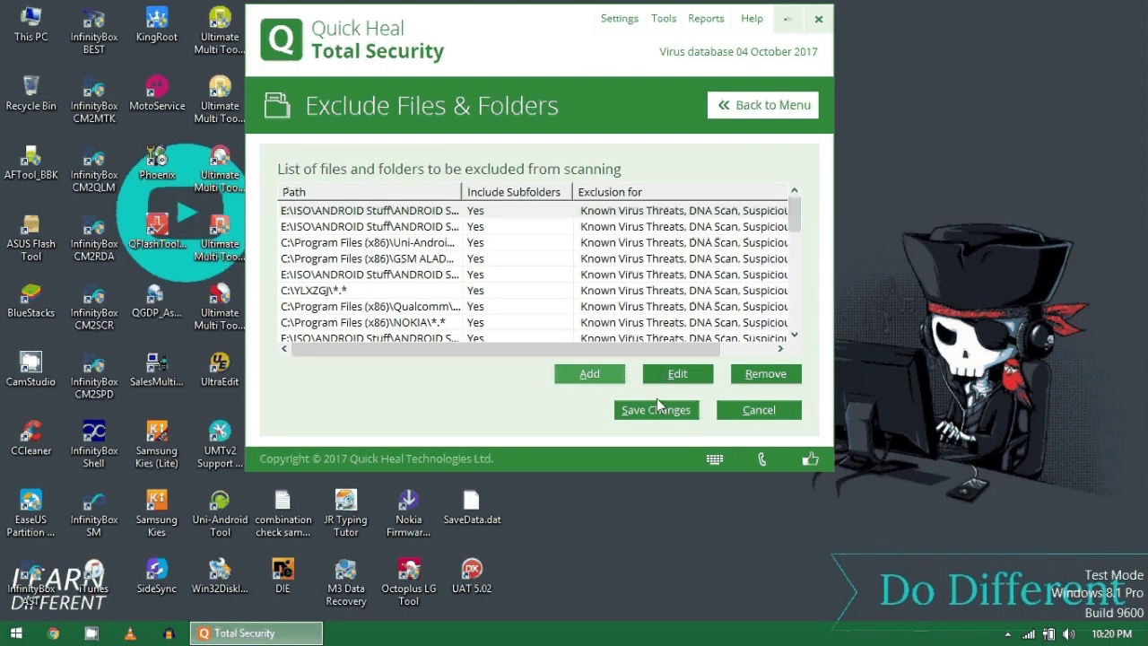
click(659, 409)
drag(577, 33, 604, 45)
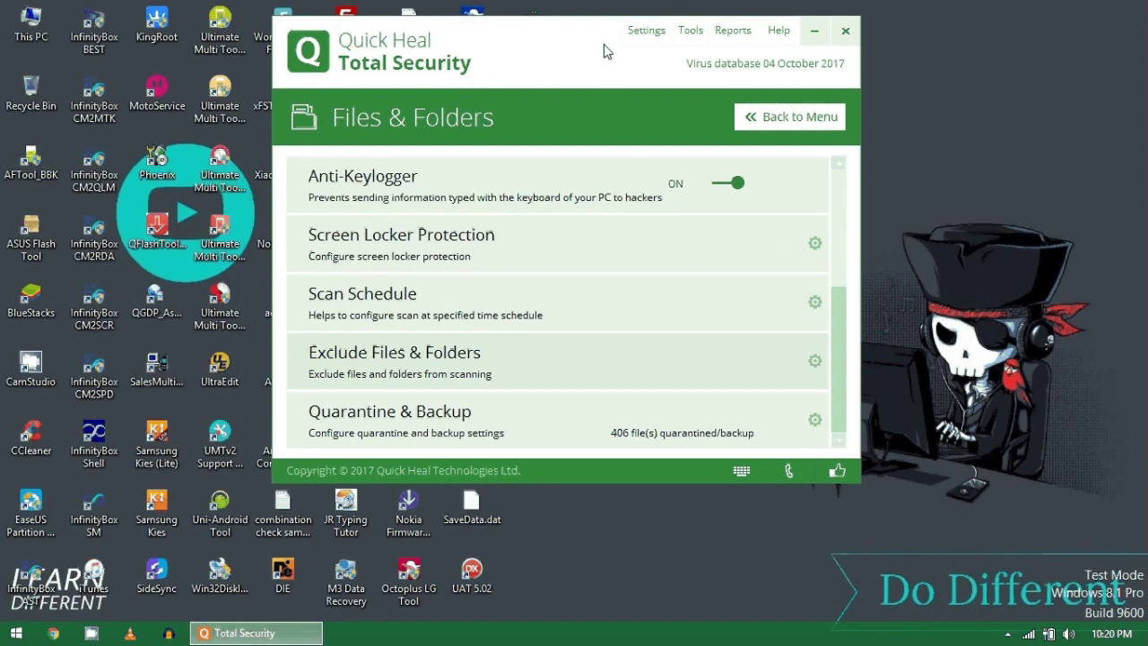
click(845, 31)
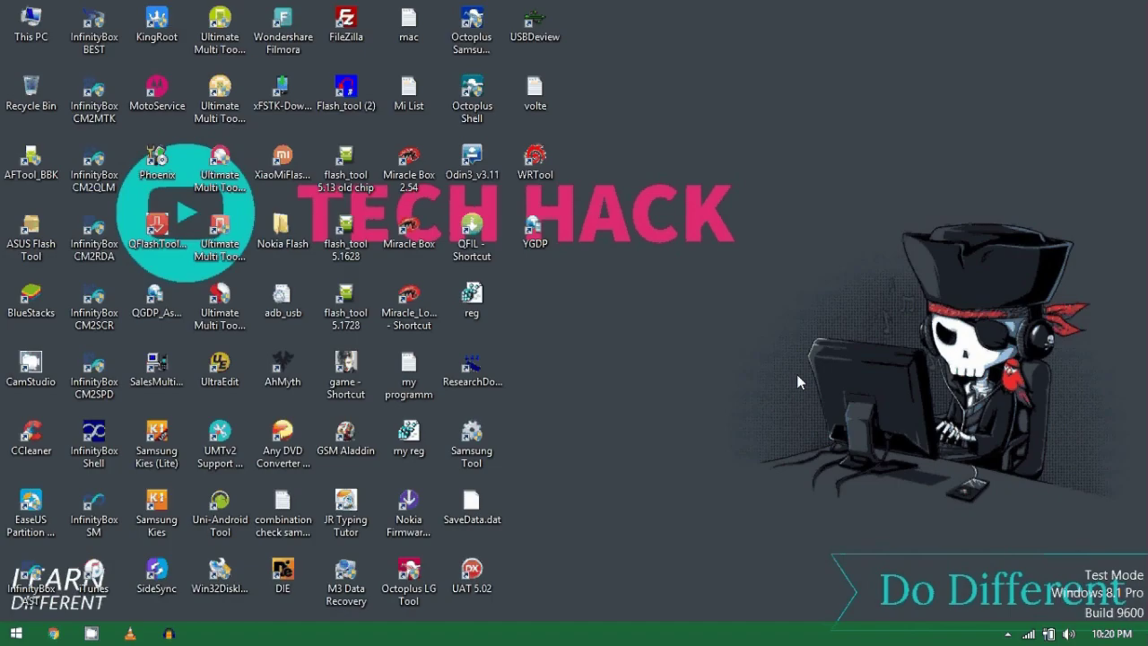
Step: Launch Control Panel via Run and open Windows Firewall from a 'firewal' search
key(super+r)
text(con)
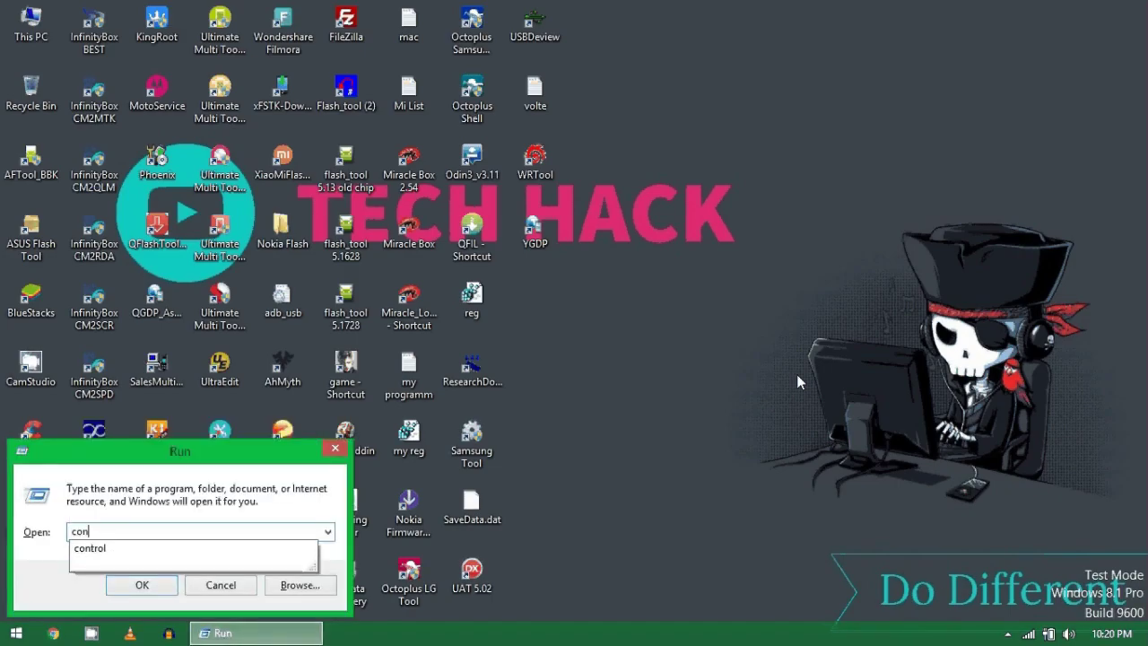
key(Return)
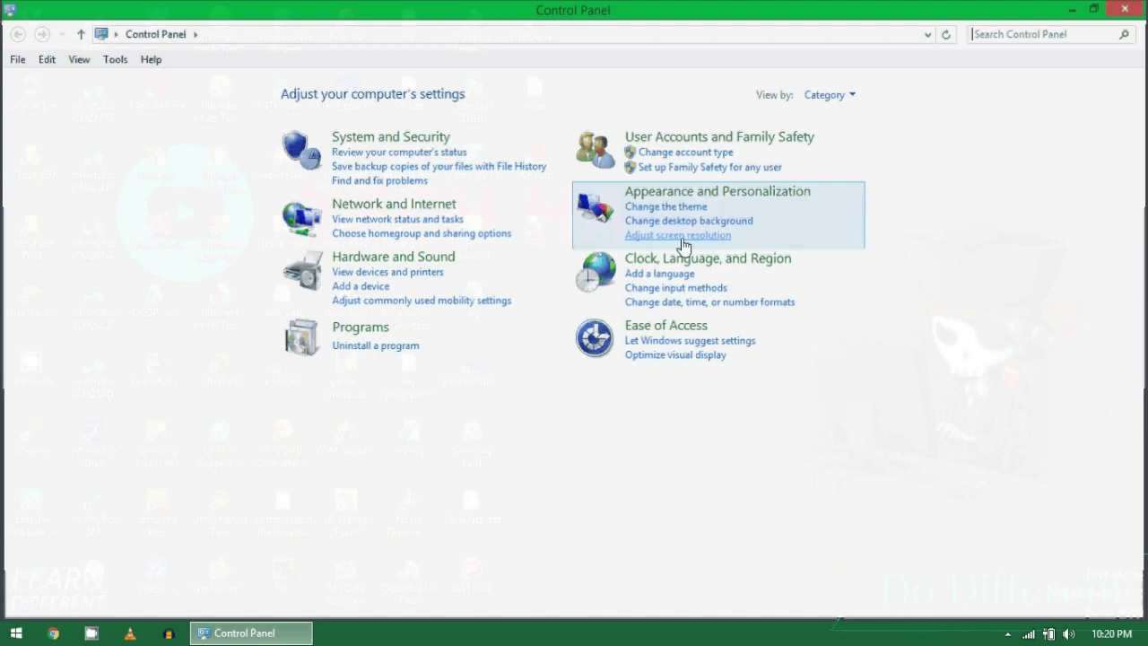
text(fi)
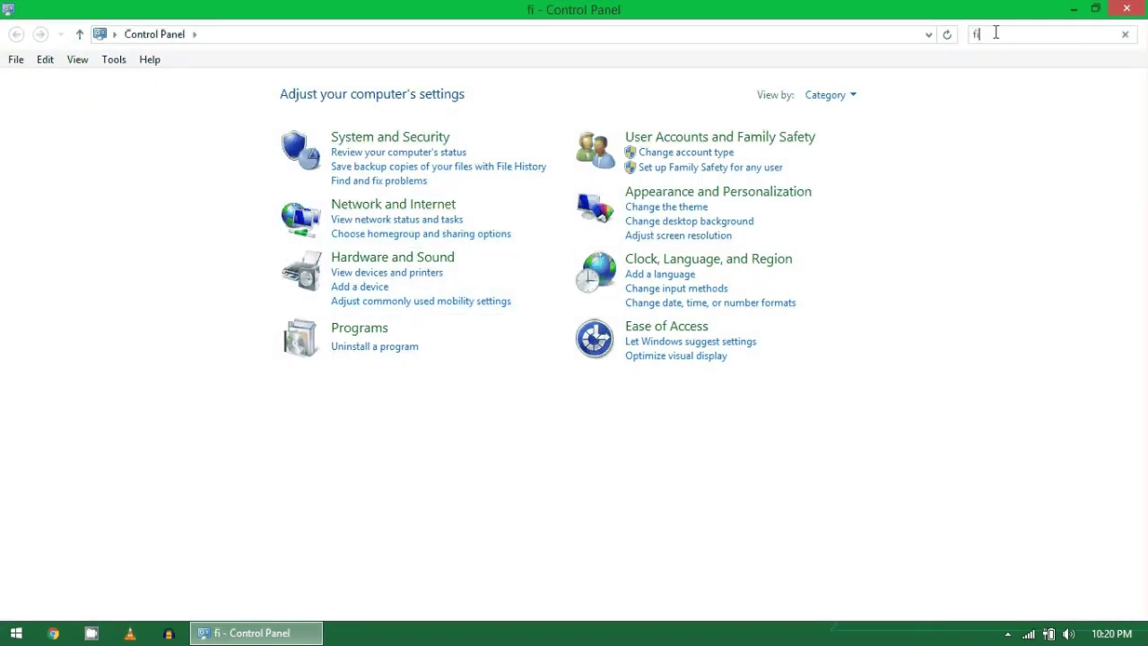
text(rewal)
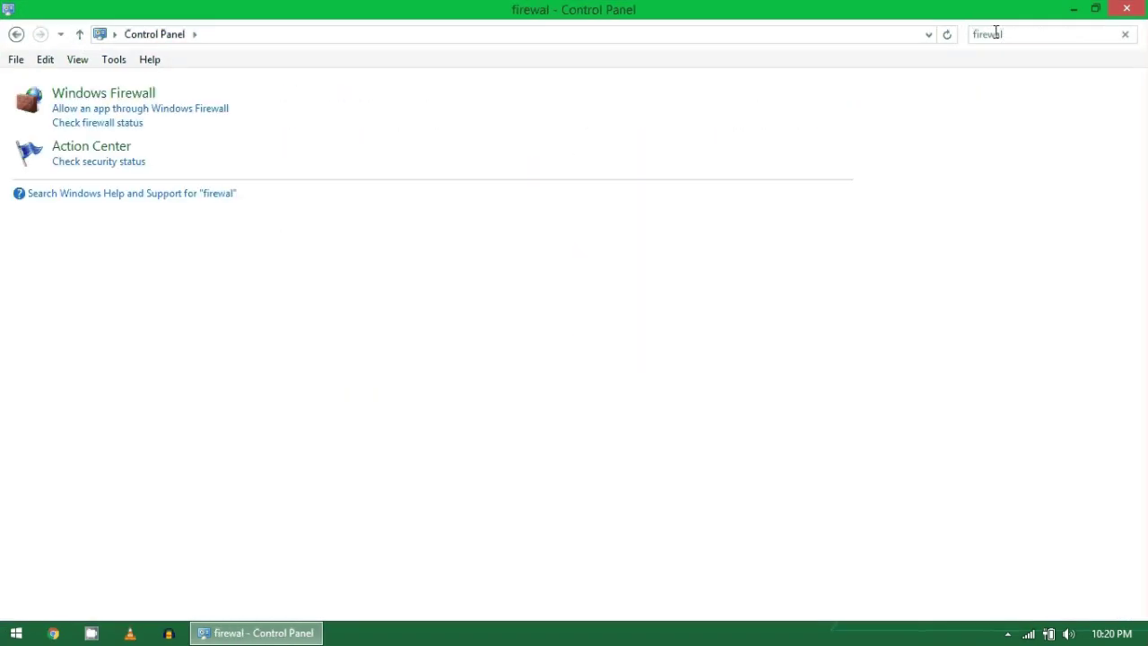
click(116, 93)
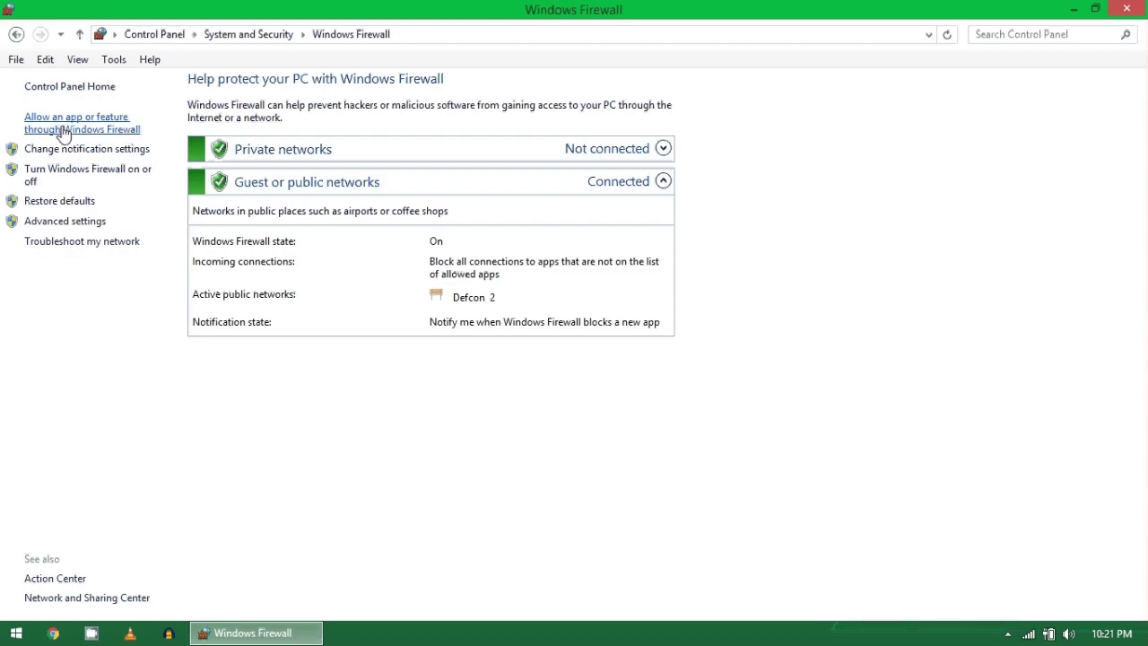
Step: Open the allowed-apps list, unlock it with Change settings, and start Allow another app
click(135, 131)
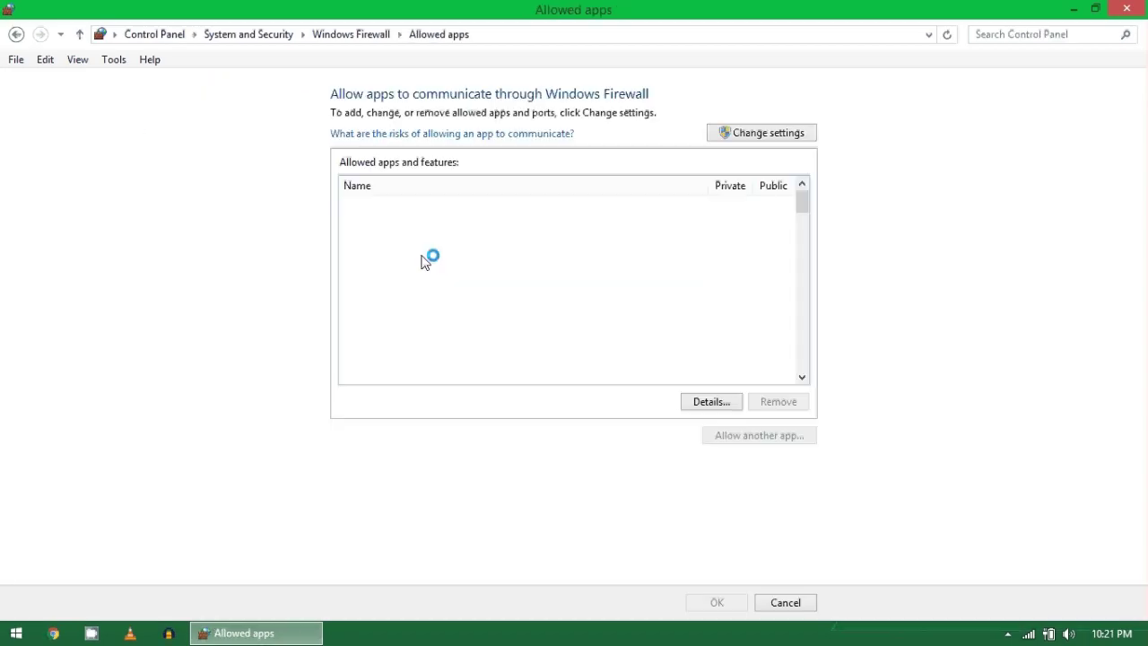
click(773, 134)
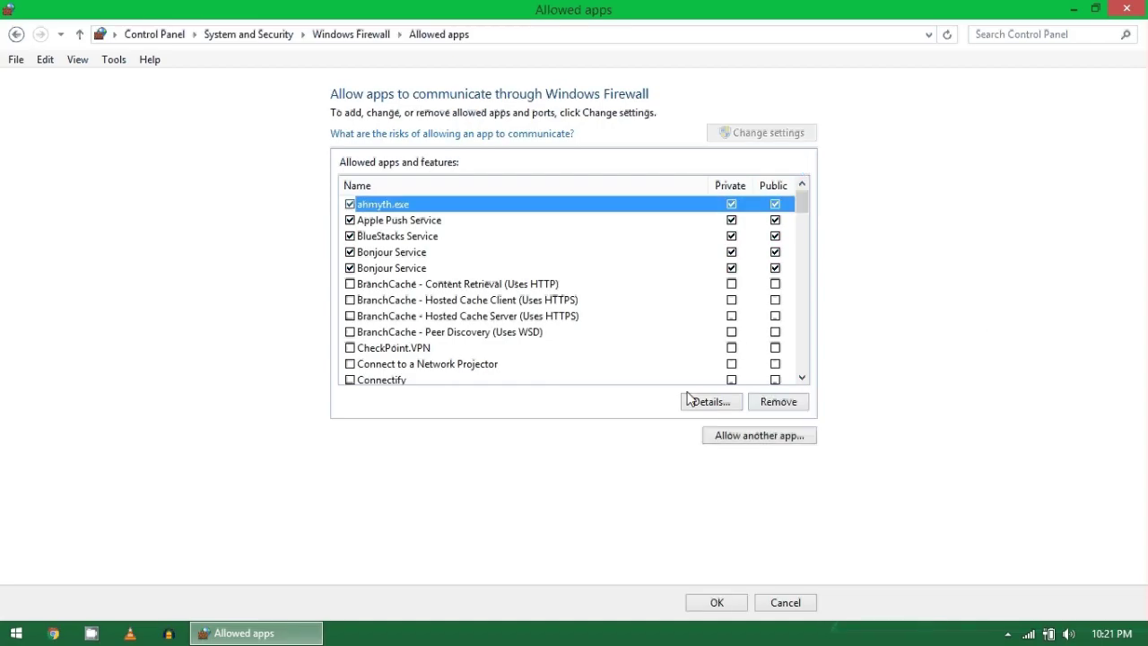
drag(802, 217, 802, 199)
drag(803, 207, 801, 225)
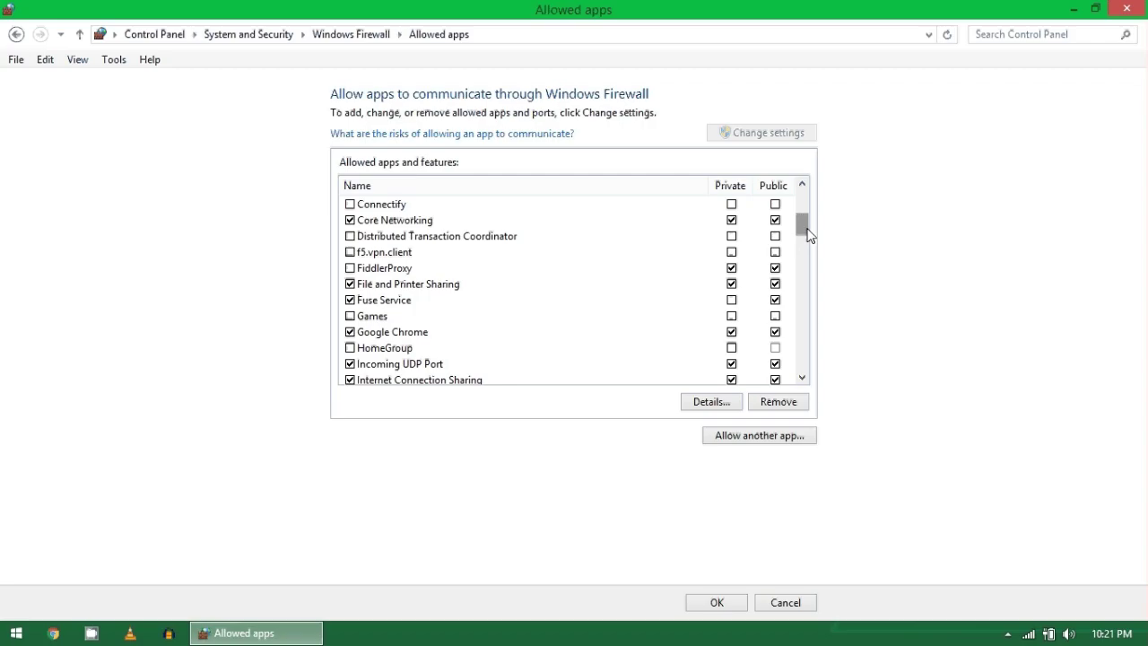
click(723, 439)
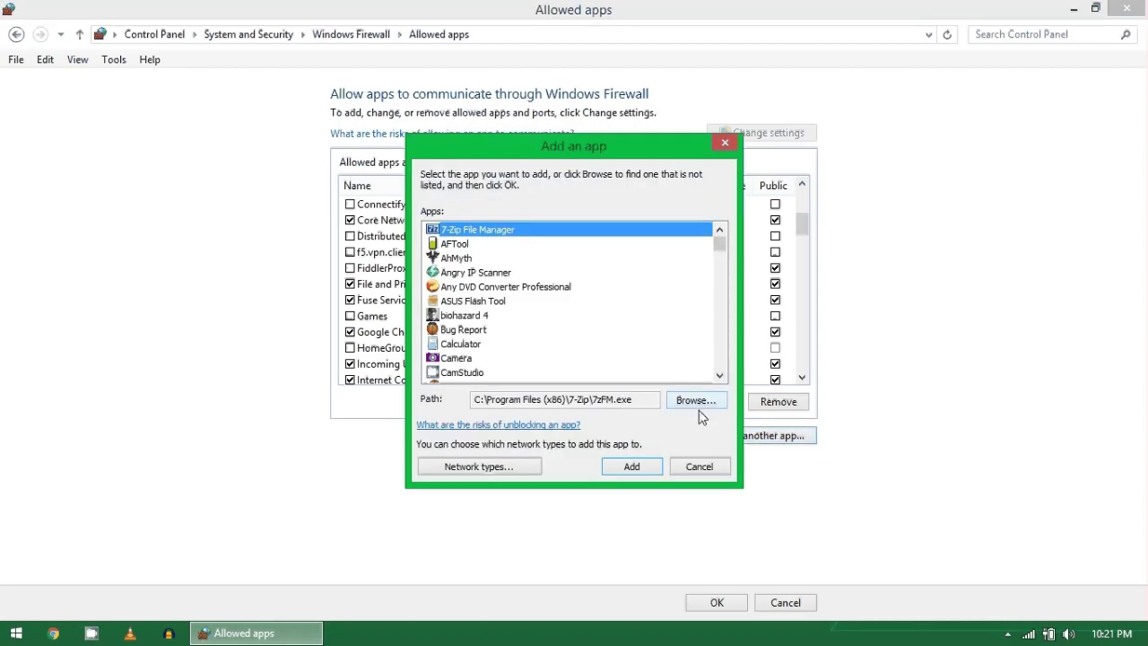
Step: Browse to the iTunes shortcut on the Desktop and try adding it
click(699, 405)
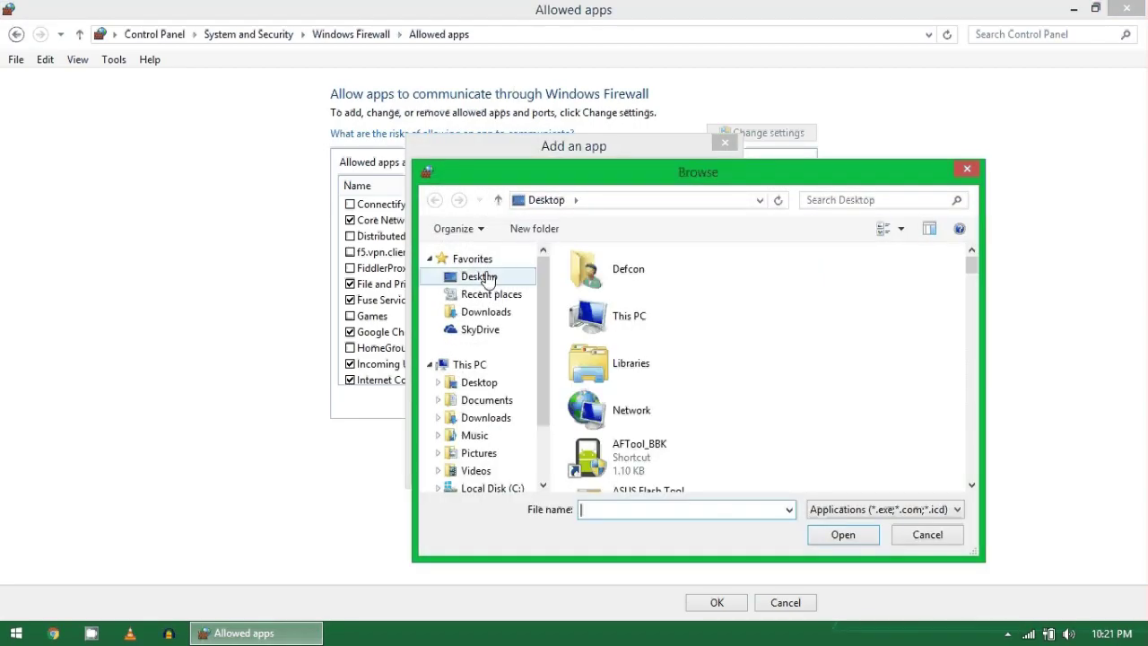
click(487, 279)
scroll(589, 269, down, 5)
click(589, 260)
click(608, 296)
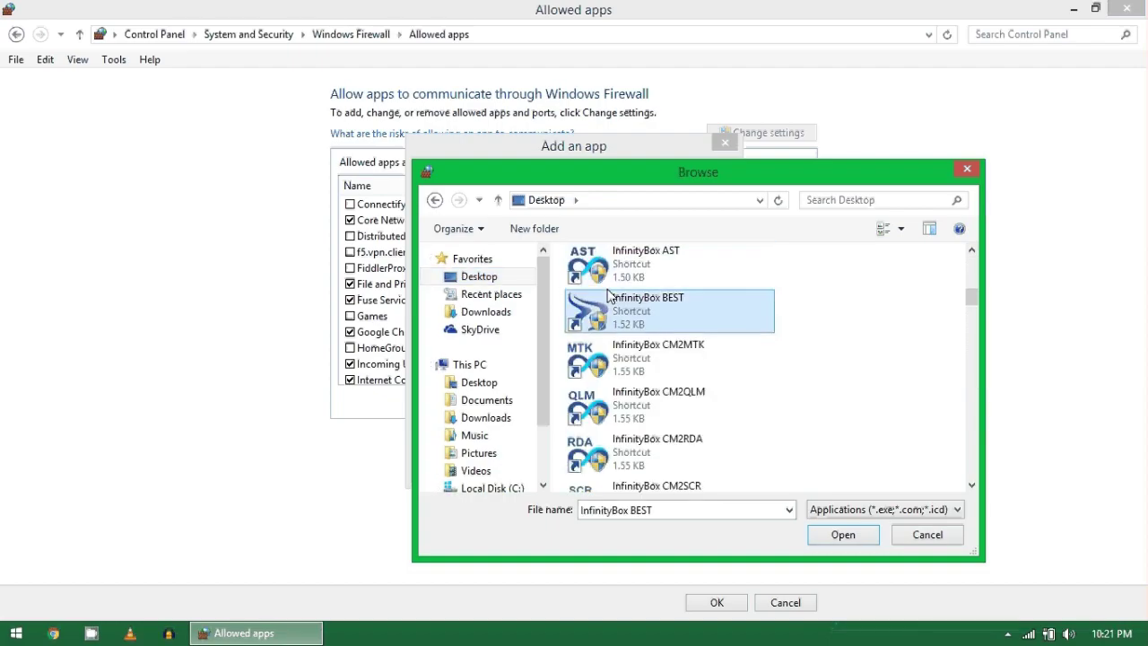
key(Down)
key(Down)
key(Down)
key(Down)
key(Down)
key(Down)
key(Down)
key(Down)
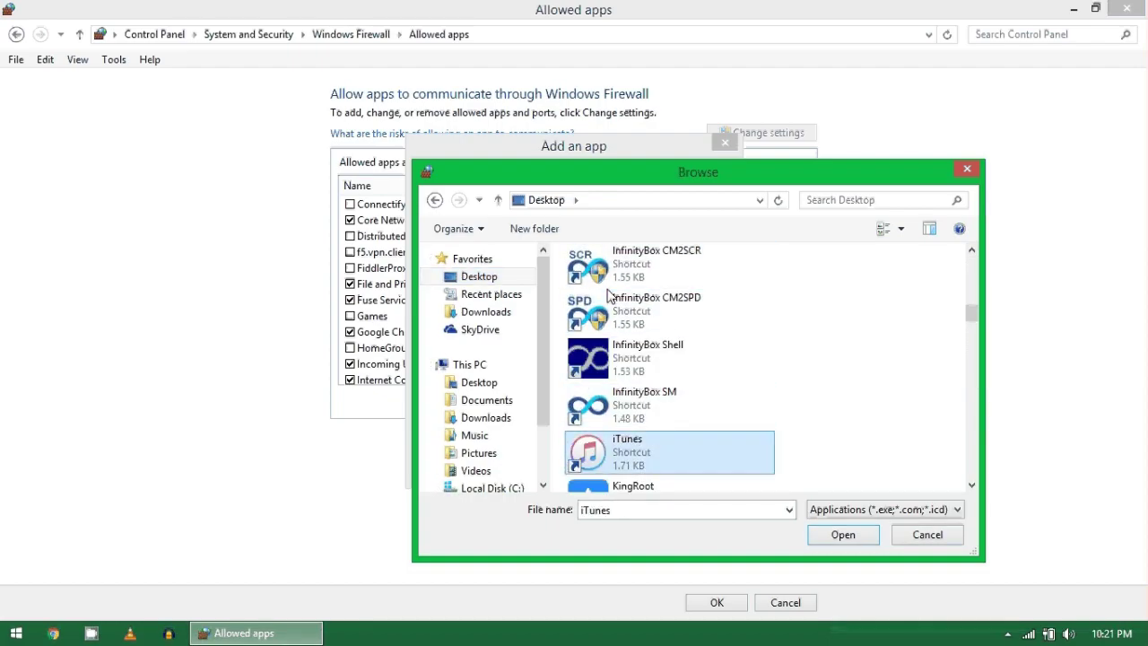
click(840, 541)
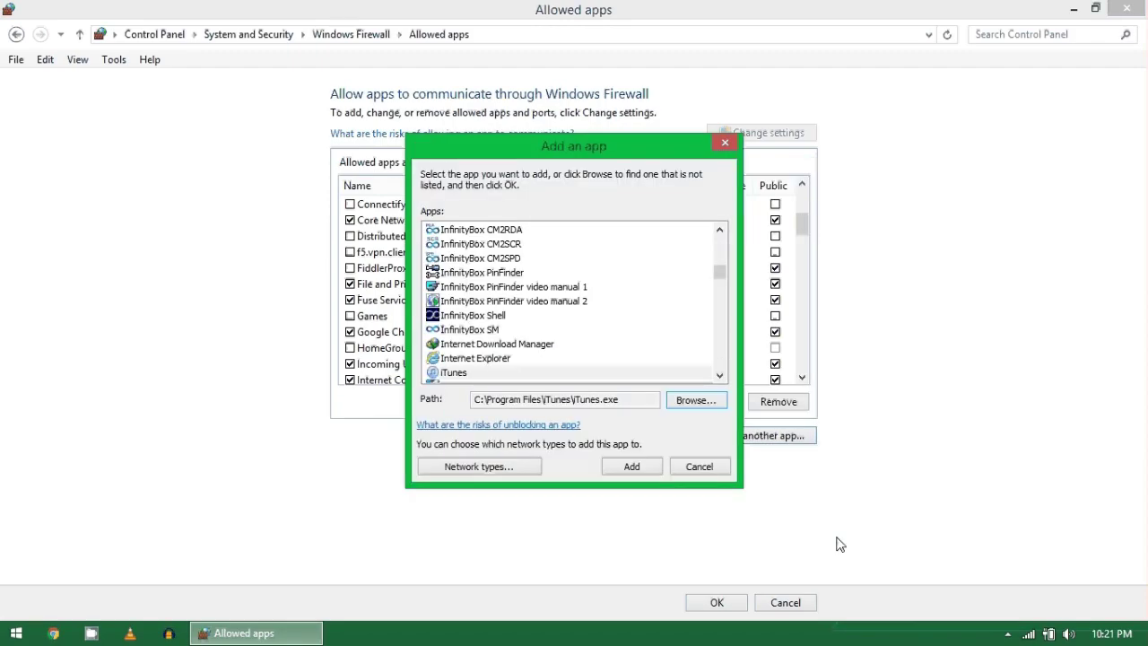
click(626, 472)
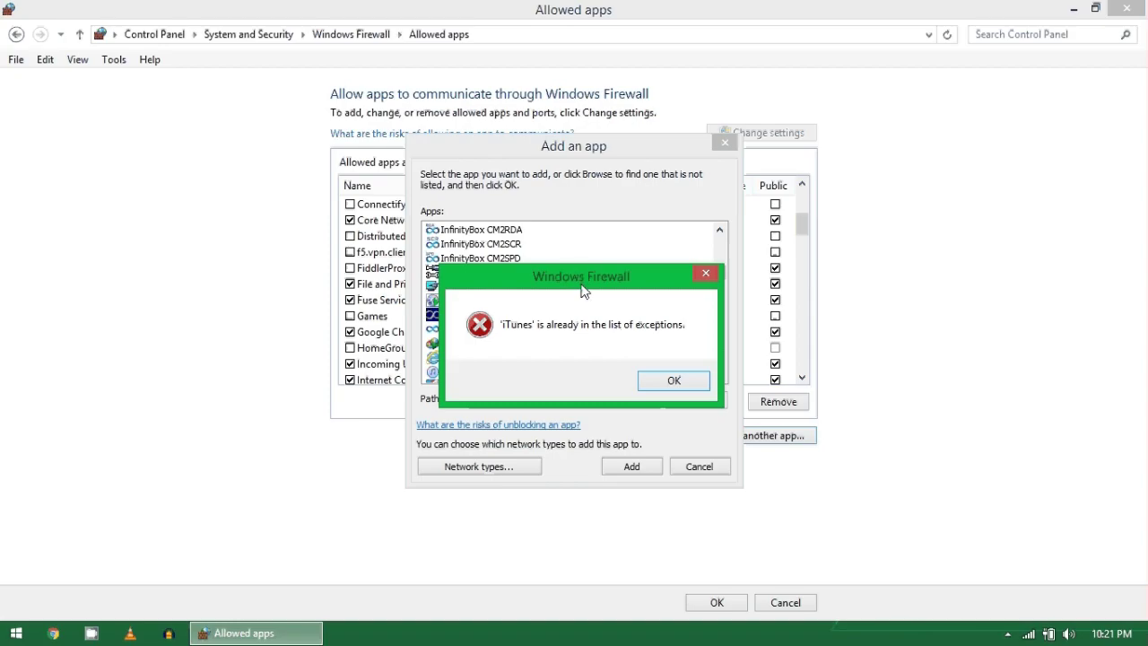
Step: Dismiss the iTunes already-listed error and cancel adding the app
drag(579, 276, 579, 243)
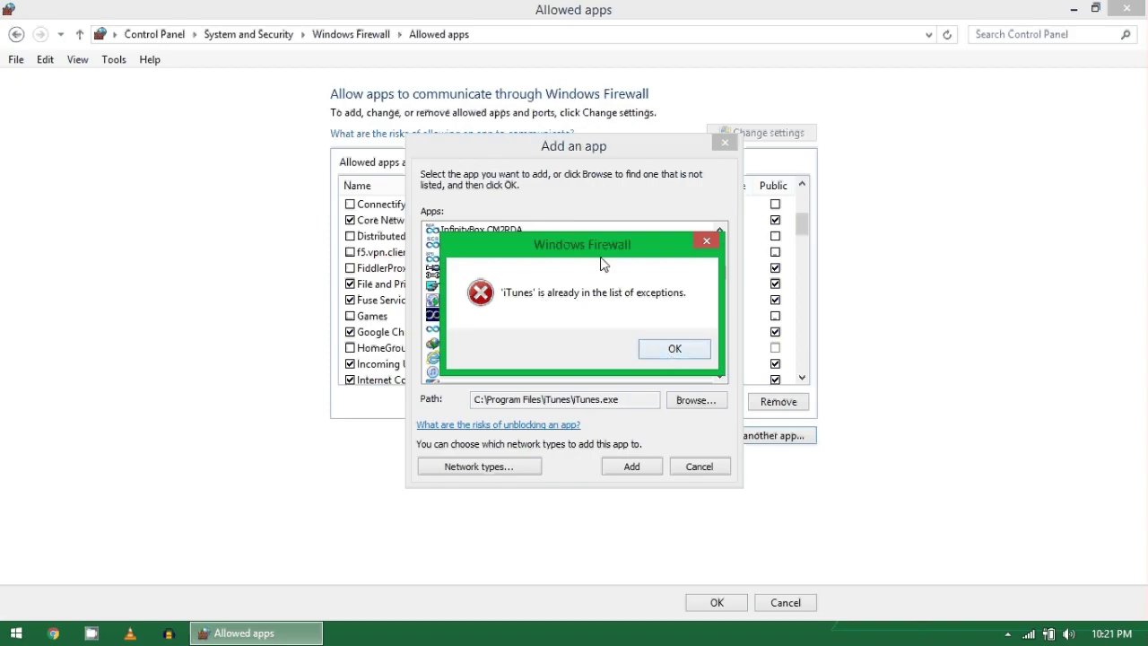
drag(576, 248, 602, 219)
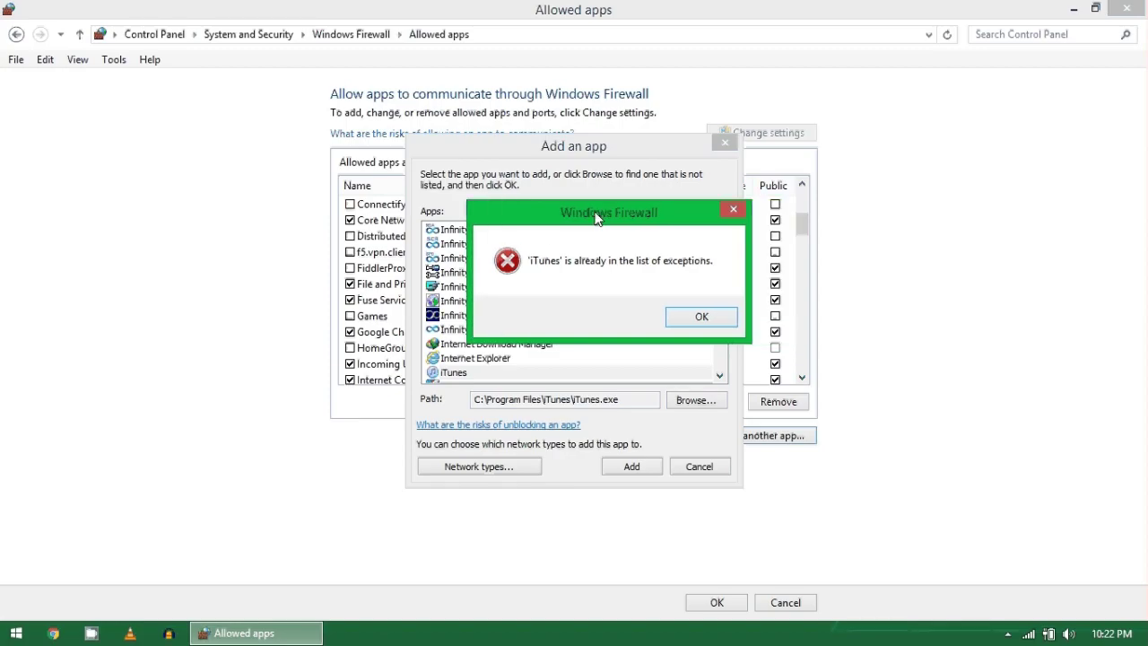
click(692, 325)
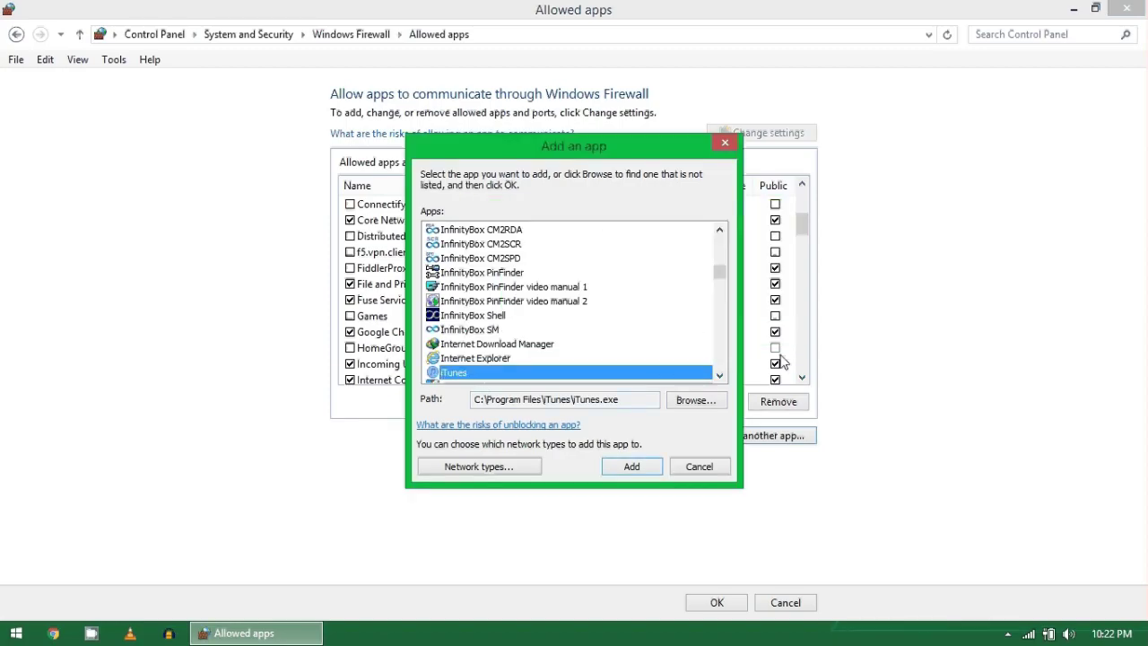
click(720, 376)
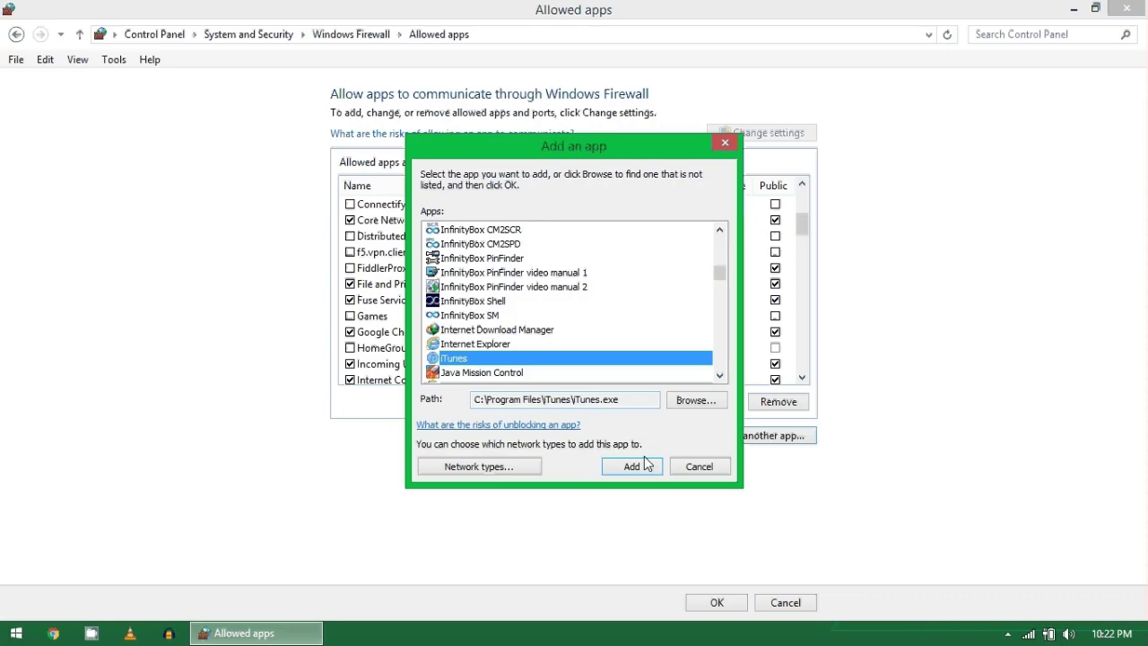
click(708, 467)
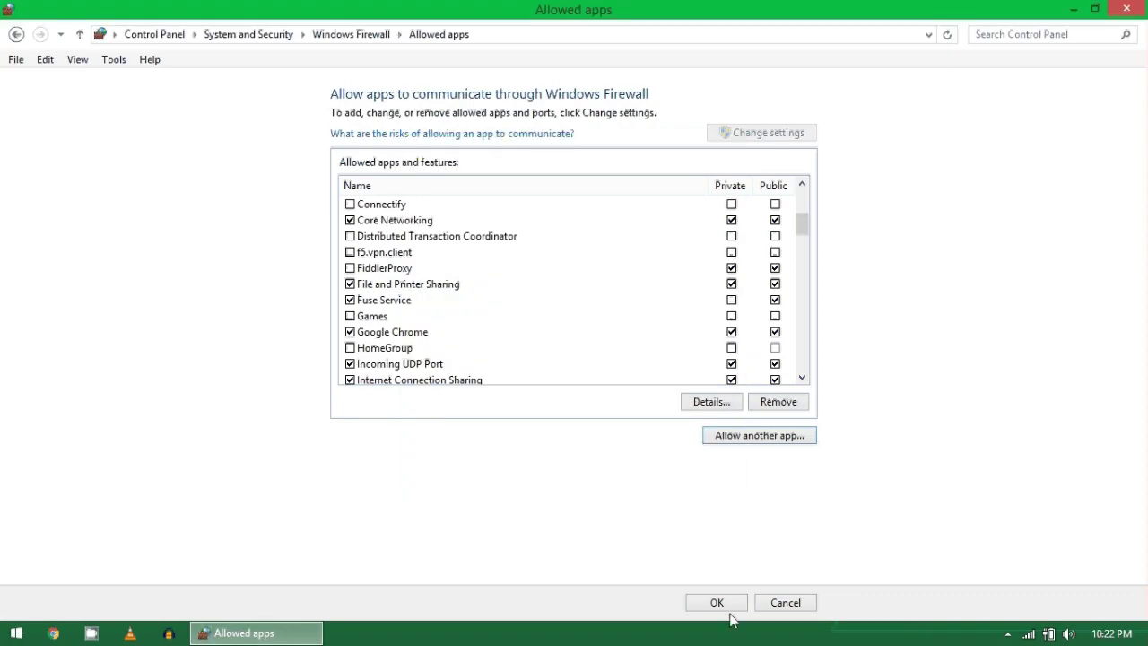
Step: Accept the allowed-apps list, maximize the advanced firewall window, and view Outbound then Inbound Rules
click(729, 607)
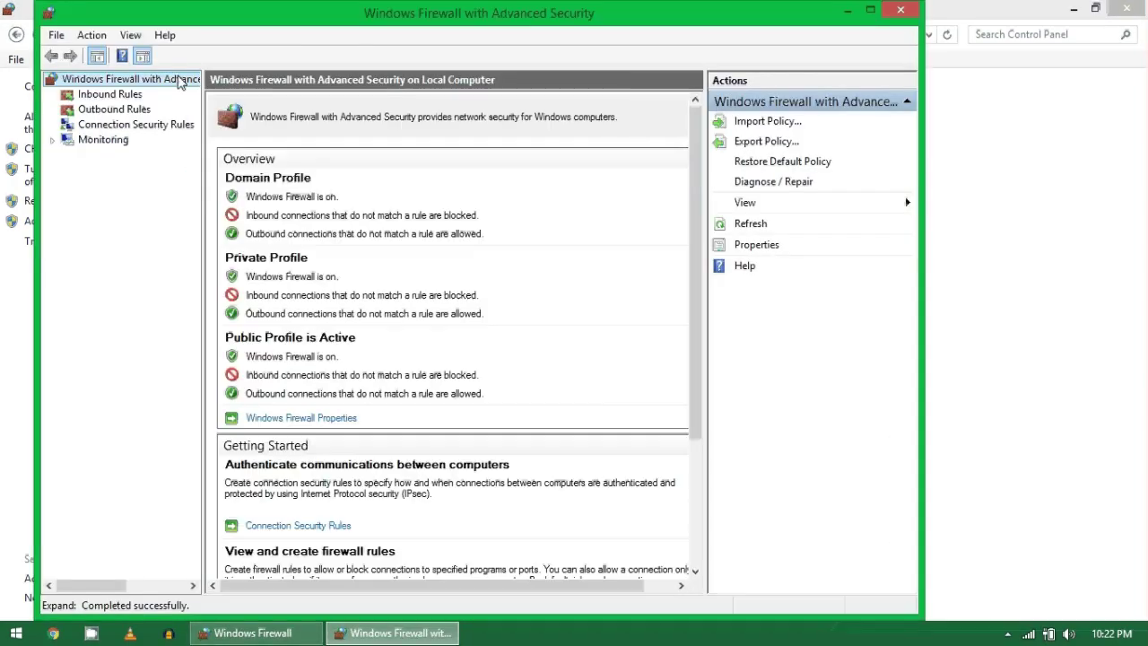
click(131, 98)
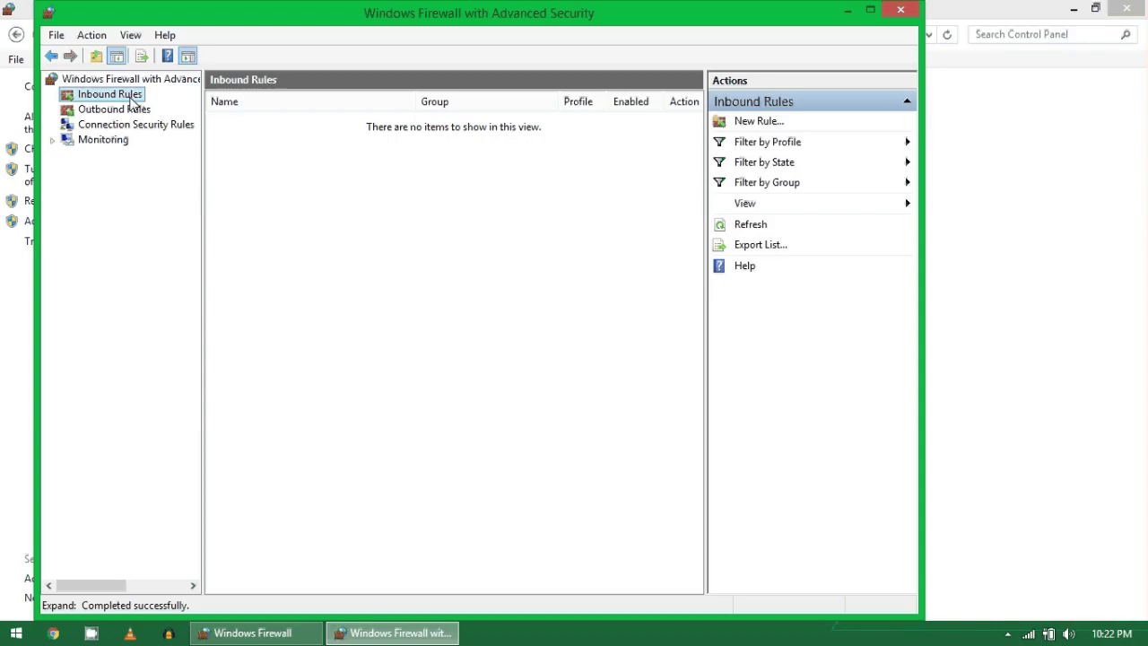
double_click(463, 13)
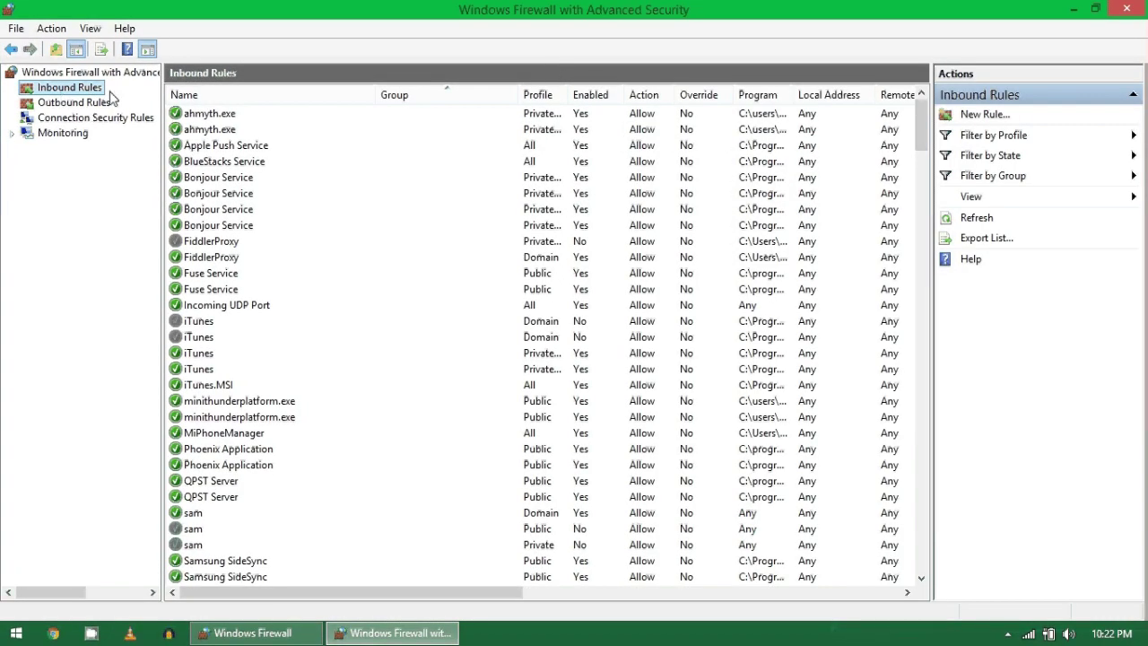
click(65, 104)
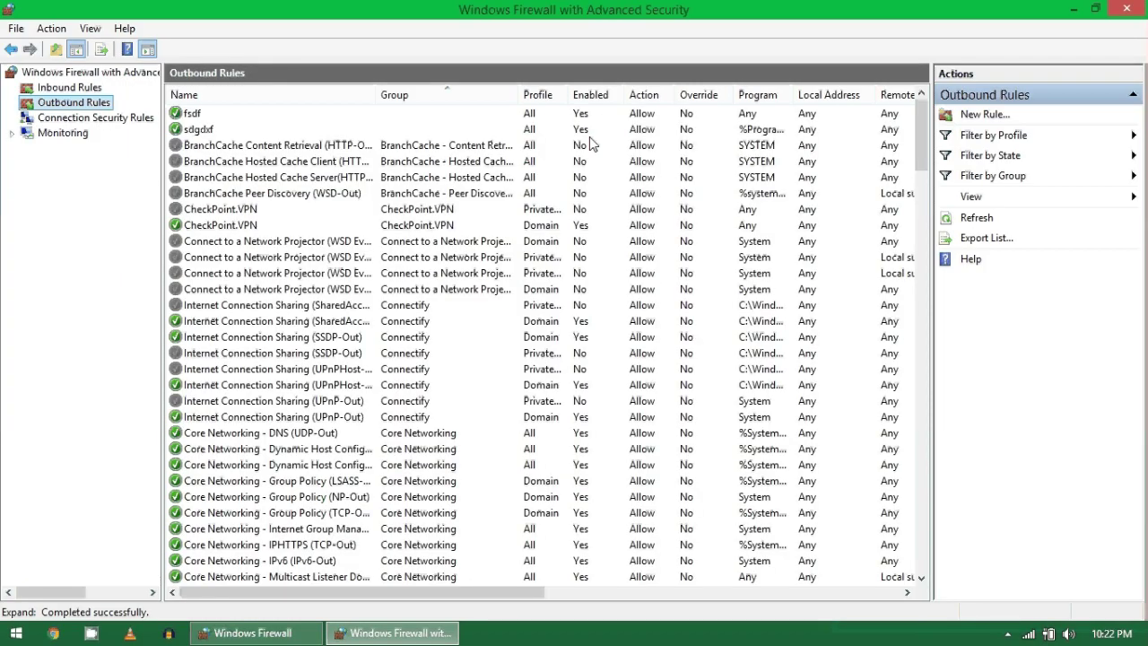
click(85, 89)
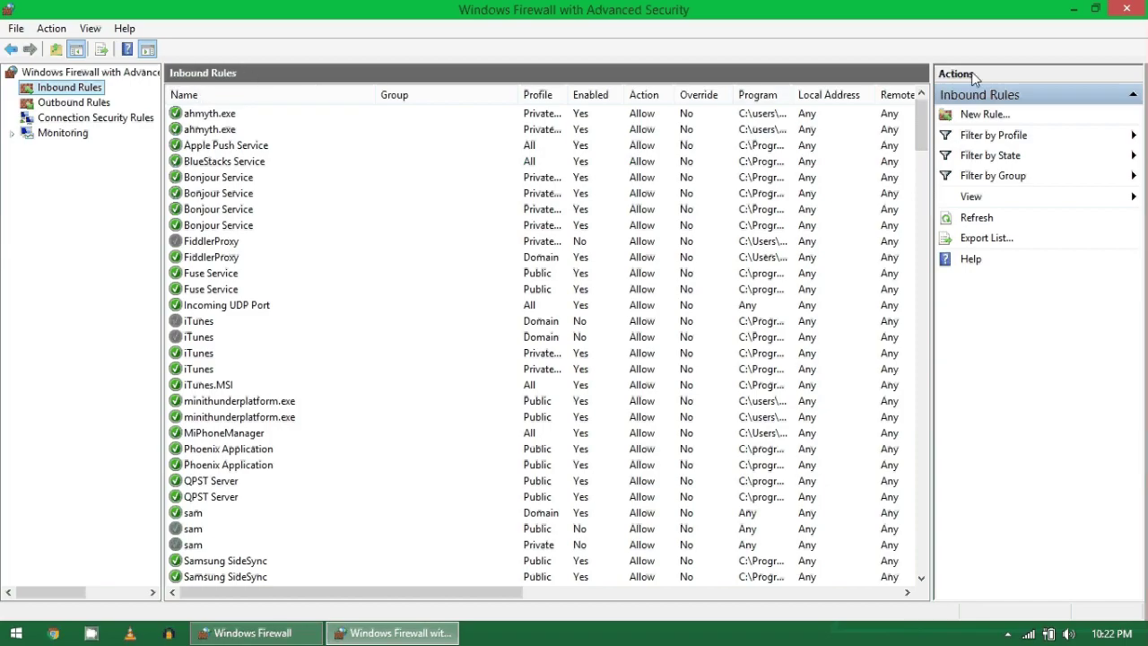
Step: Start a new inbound Program rule and select the iTunes shortcut as its program
click(985, 115)
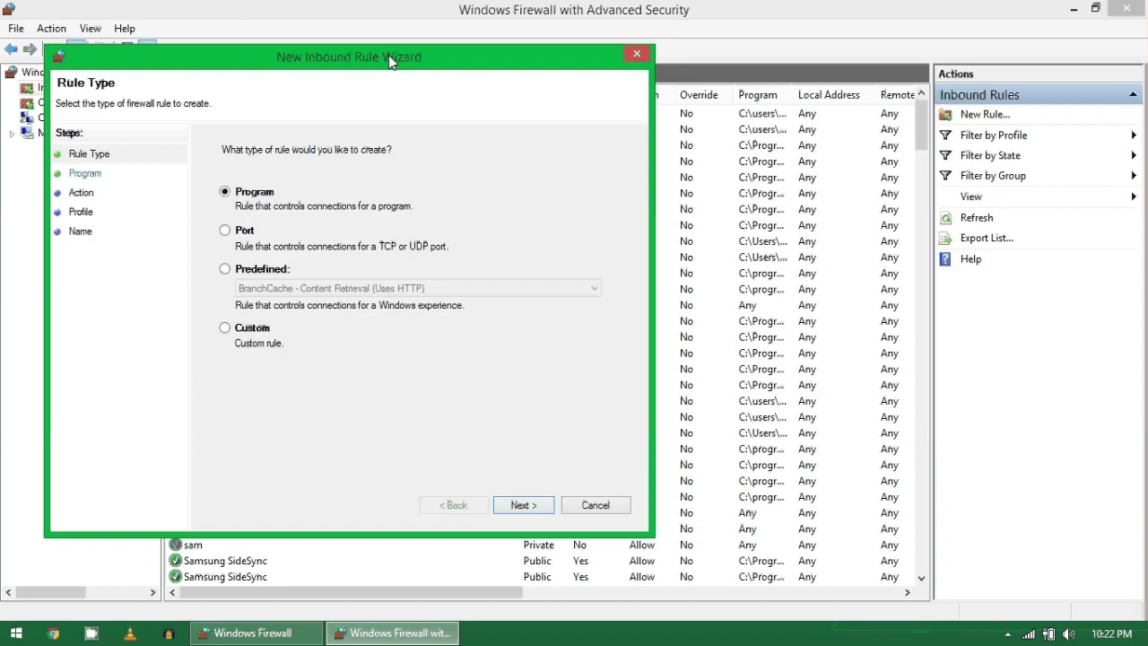
drag(388, 54, 623, 44)
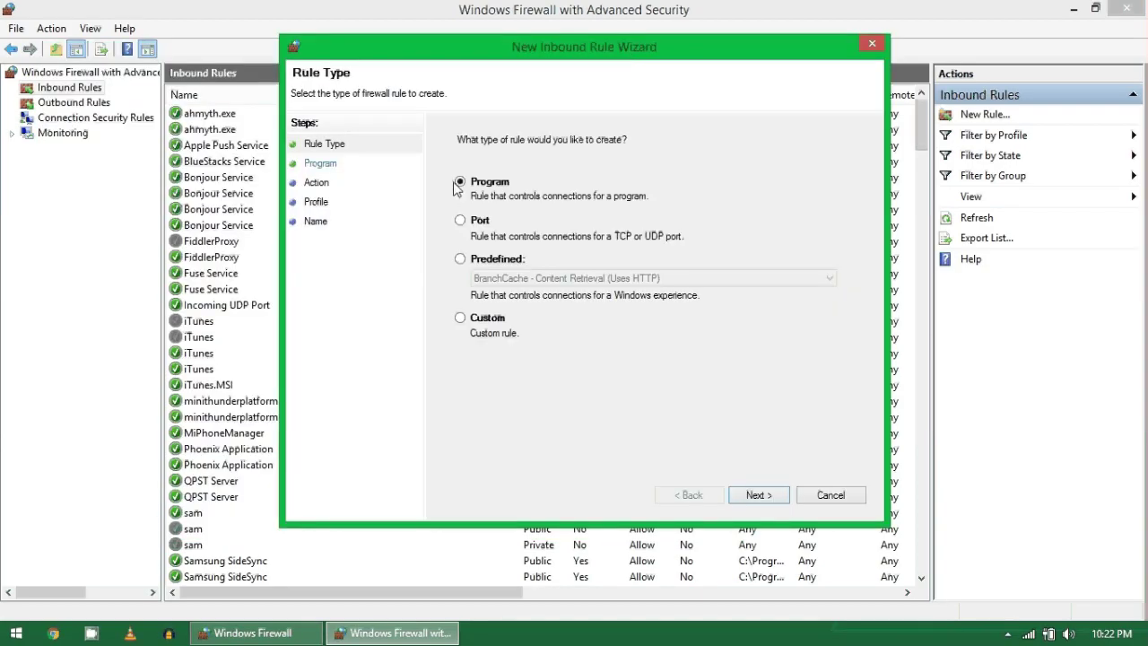
click(753, 496)
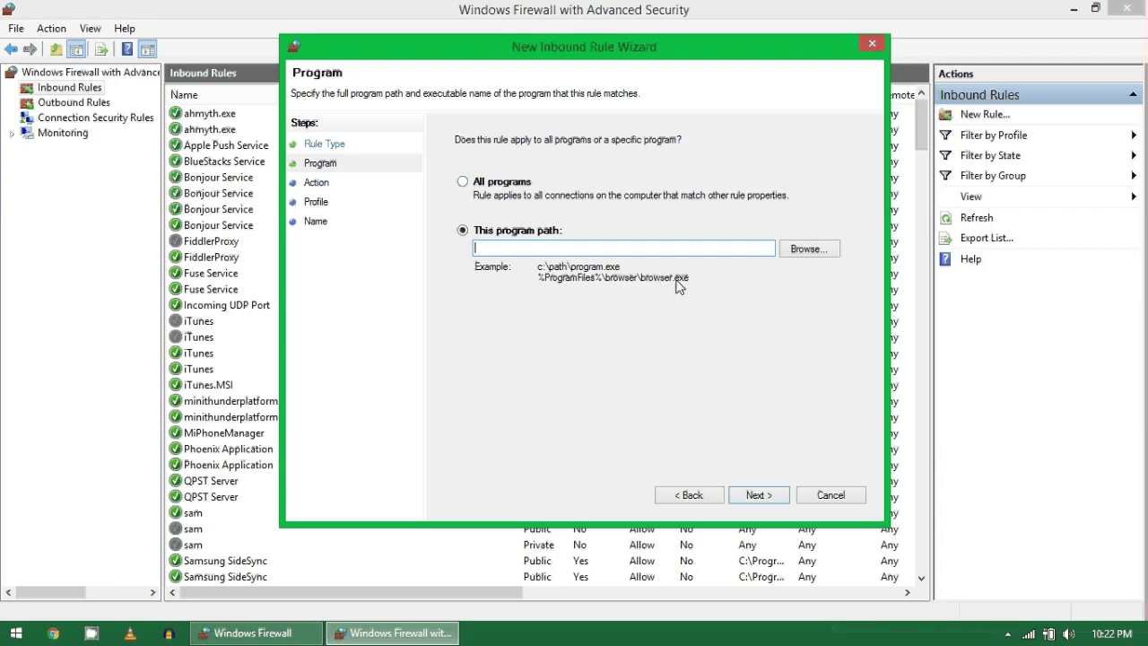
click(812, 250)
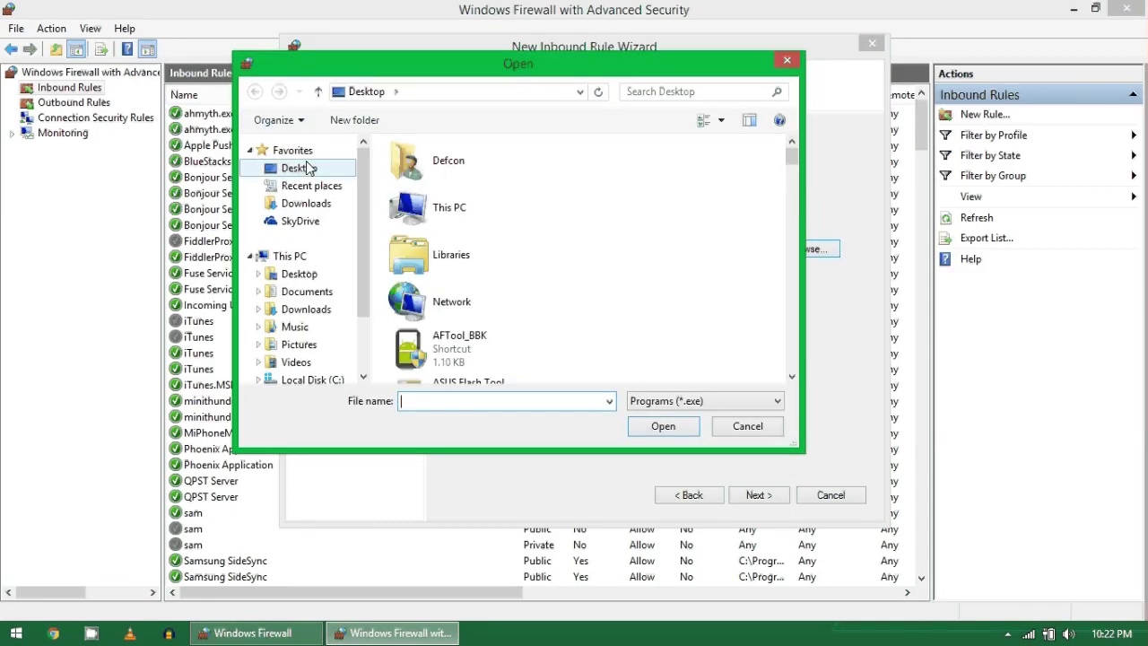
click(421, 195)
key(Down)
key(Down)
key(Down)
key(Down)
key(Down)
key(Down)
key(Down)
key(Down)
key(Down)
key(Down)
key(Down)
key(Down)
key(Down)
key(Down)
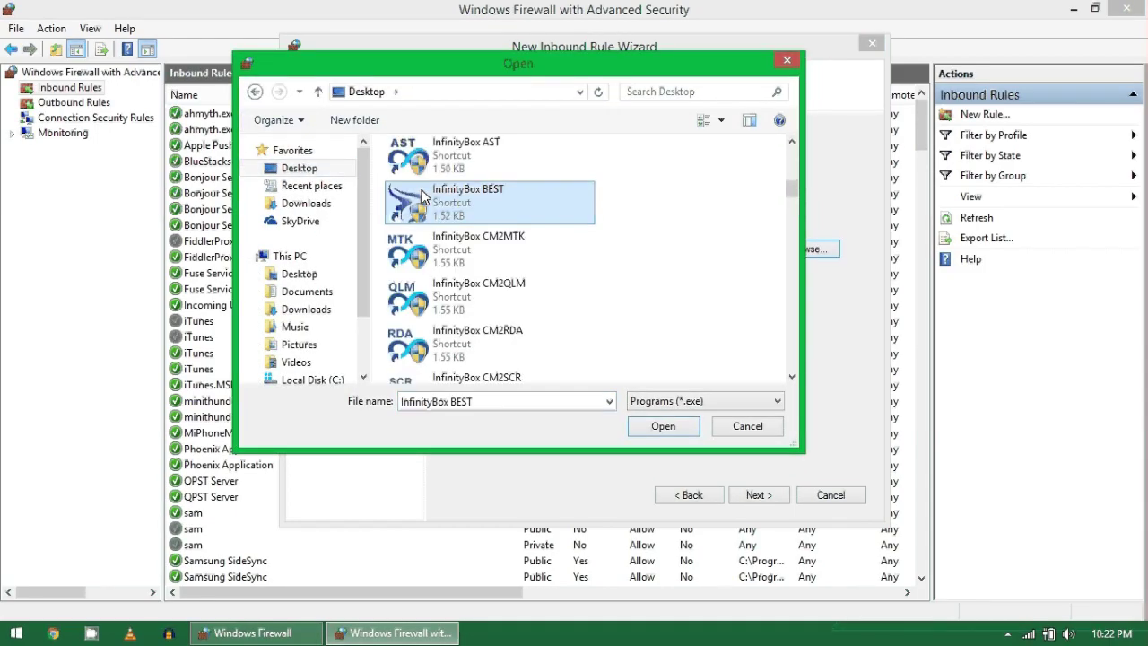
key(Down)
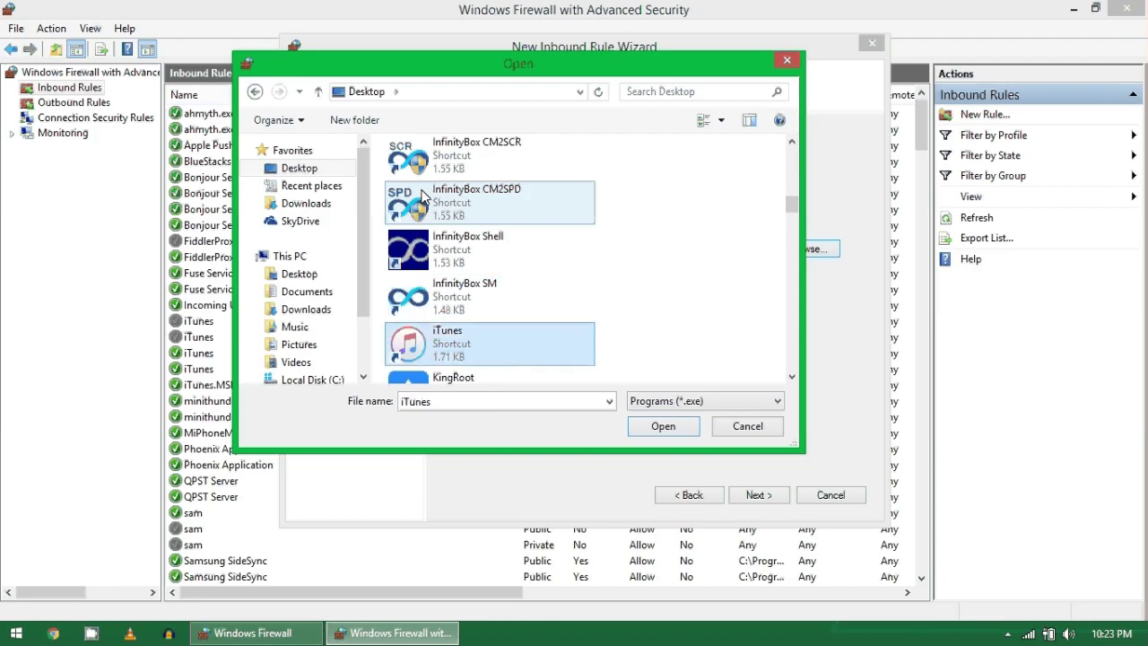
click(662, 425)
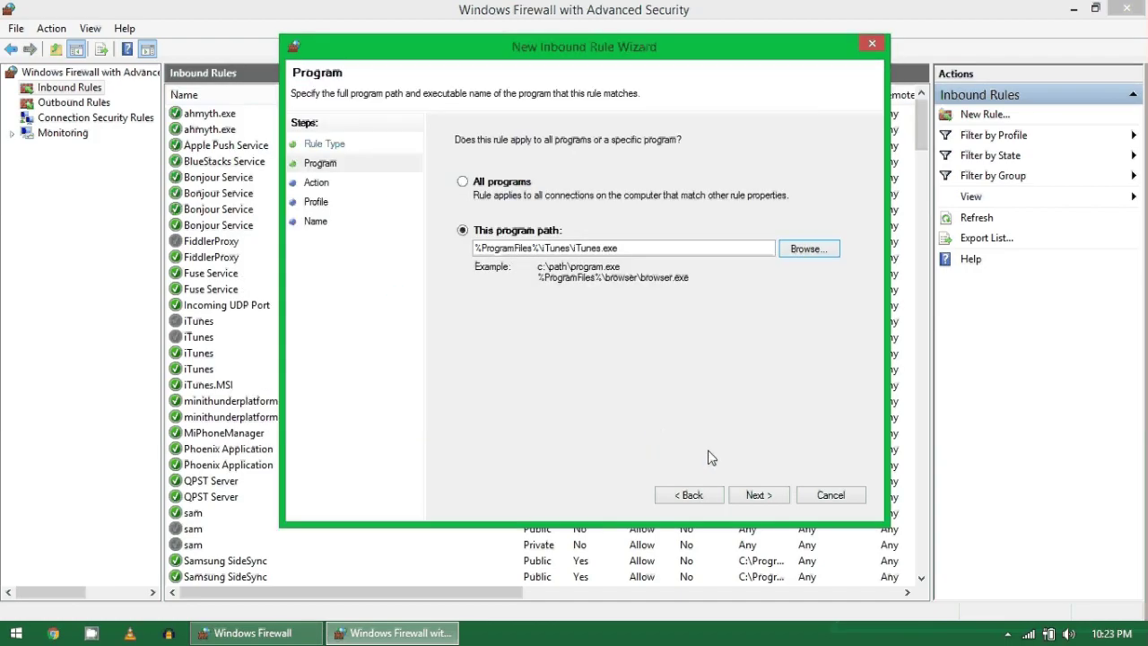
Step: Allow the connection on all profiles, name the rule 'sdfdsfgkl' with description 'jksdkf', and finish
click(758, 495)
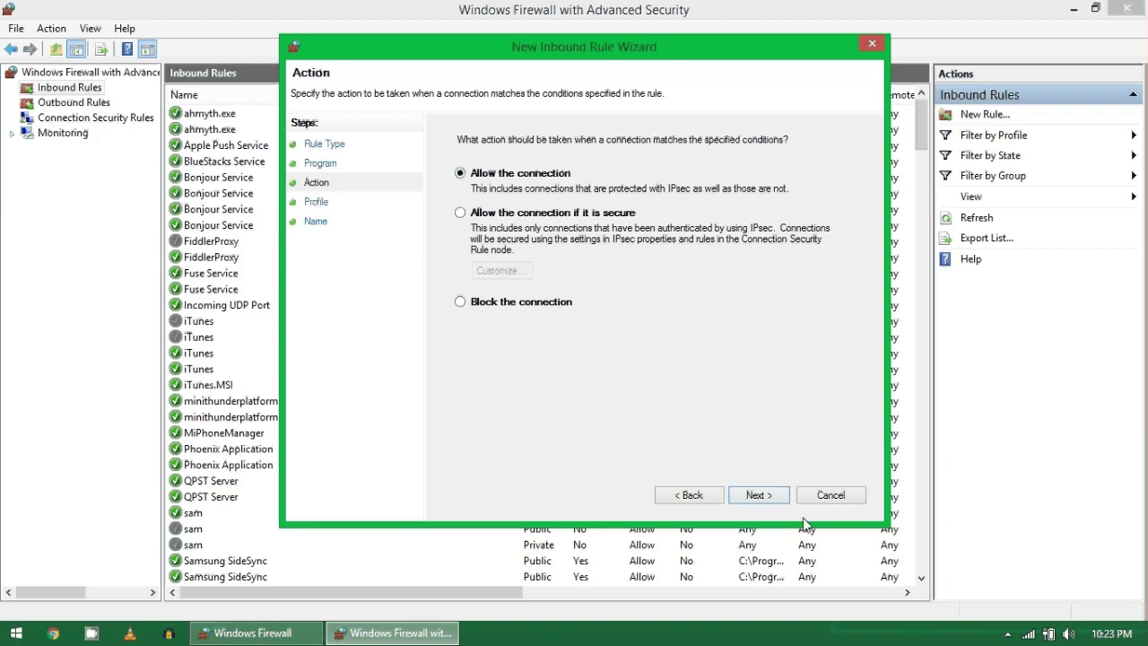
click(758, 495)
click(760, 496)
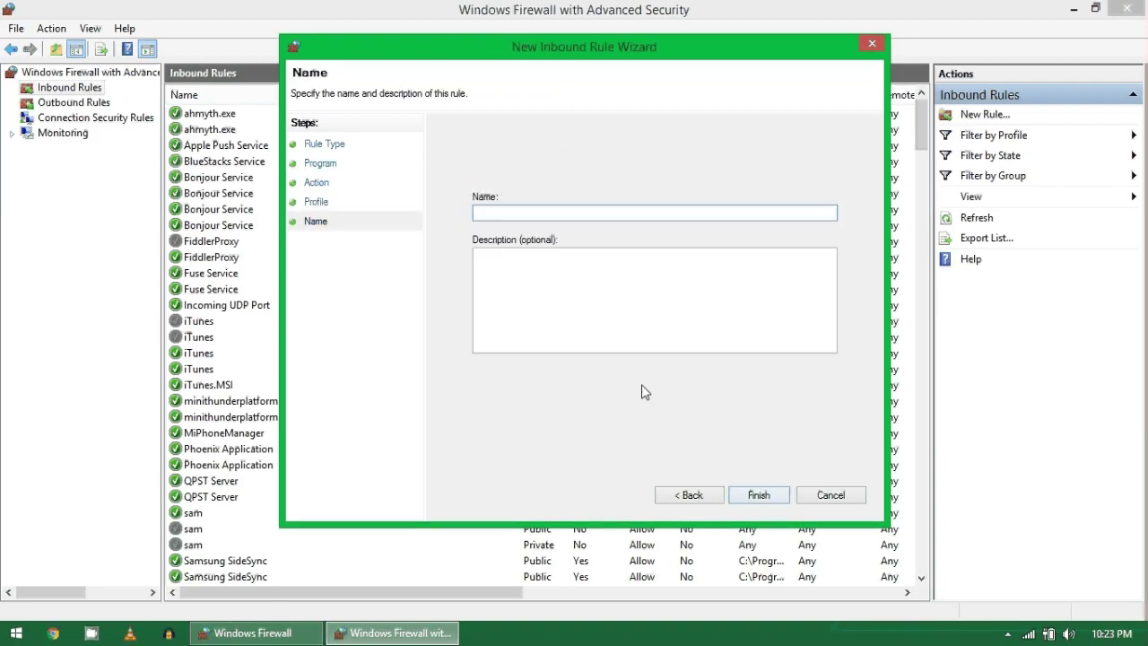
text(sdfdsfgkl)
key(Tab)
text(jksdkf)
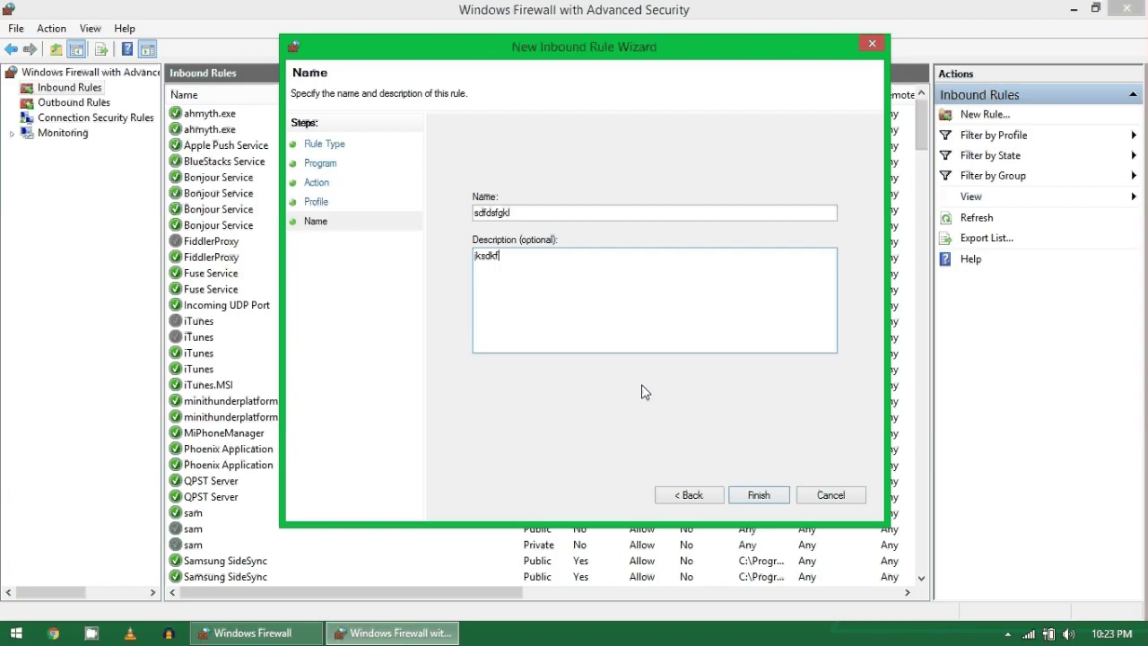
click(746, 498)
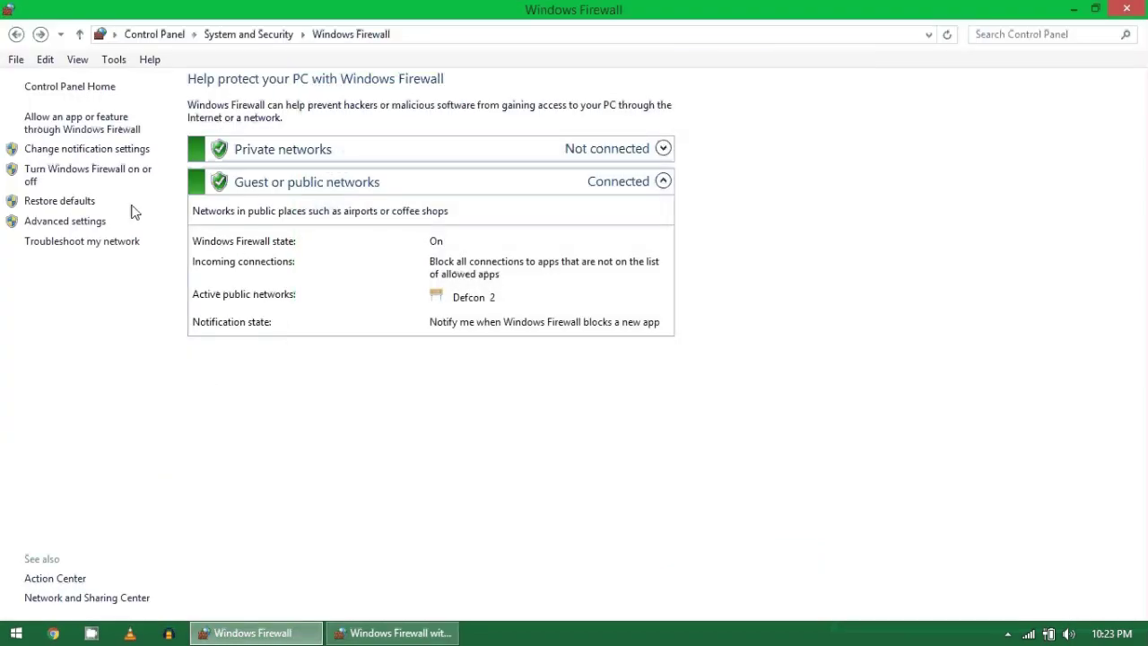
Step: In advanced settings, start a new outbound Program rule with the iTunes shortcut as program
click(85, 223)
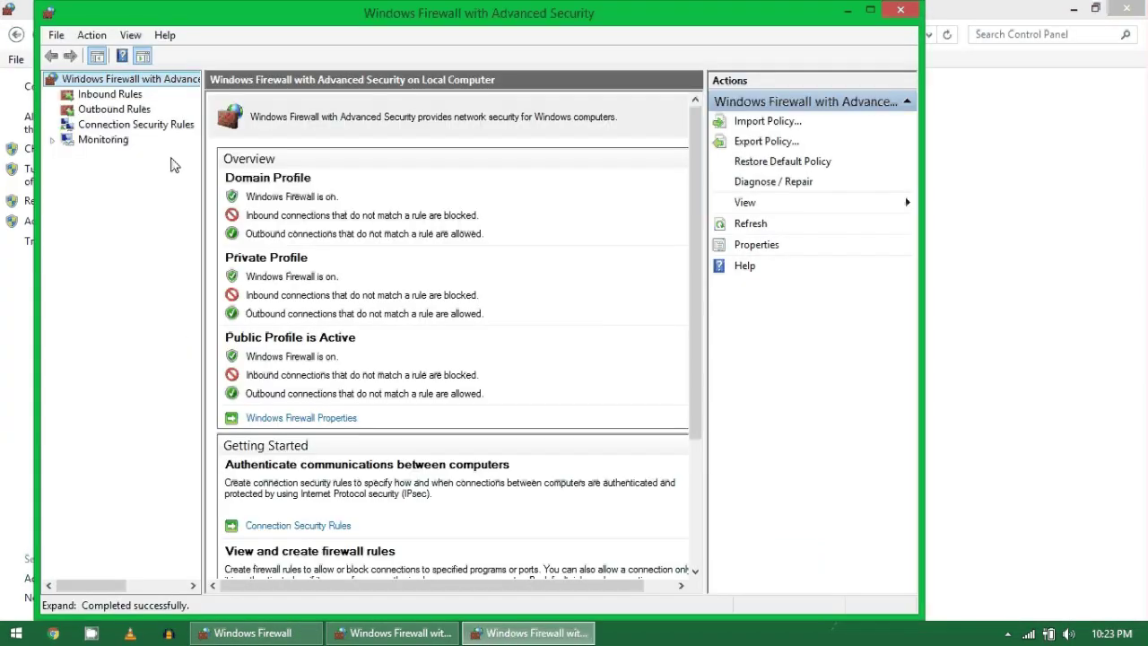
click(114, 109)
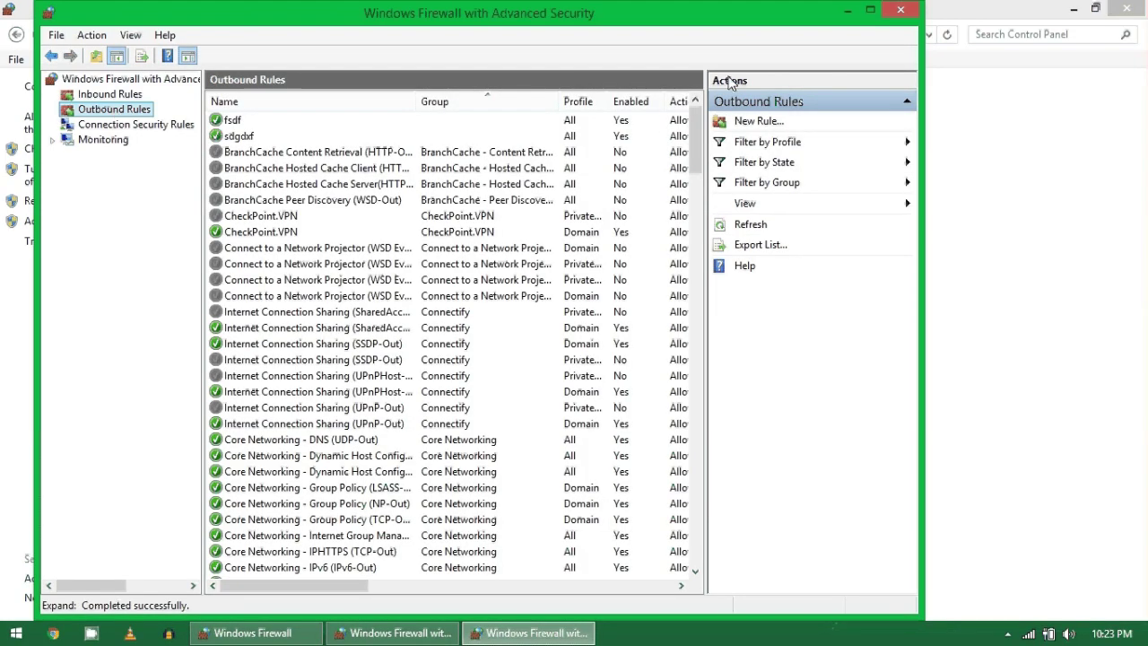
click(752, 120)
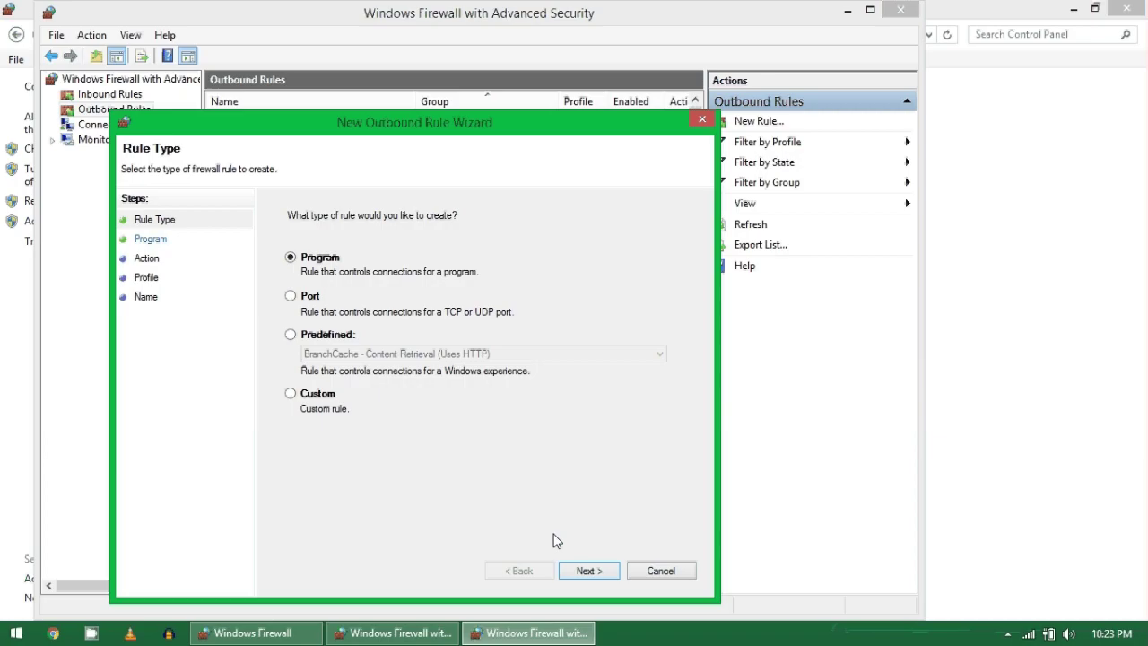
click(574, 572)
click(626, 332)
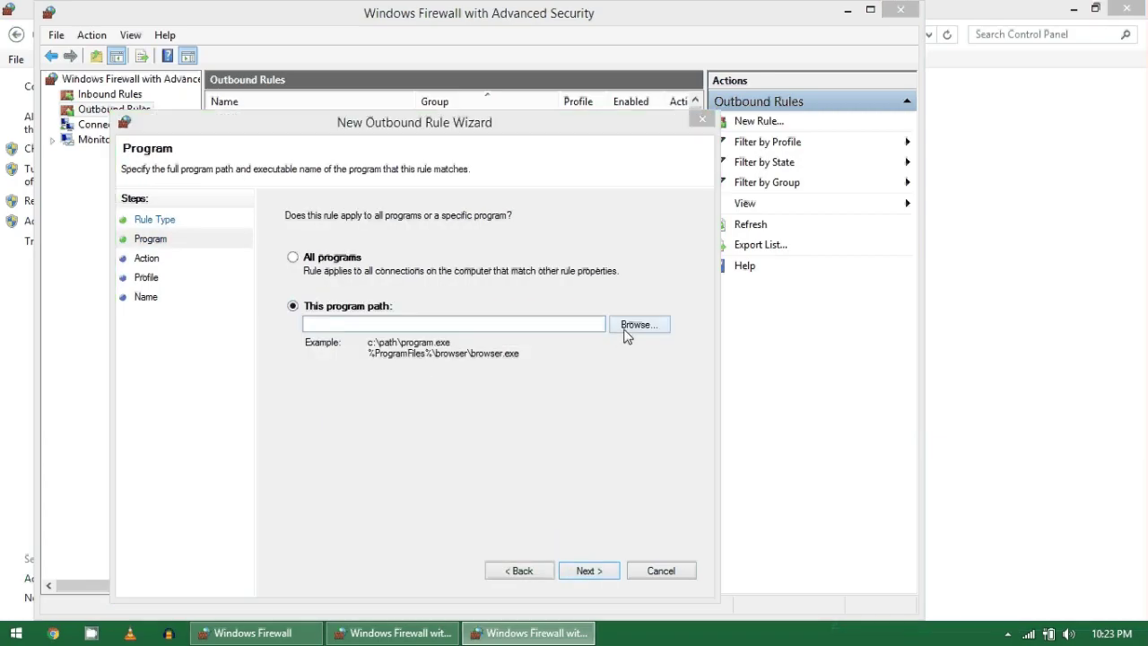
scroll(321, 286, down, 5)
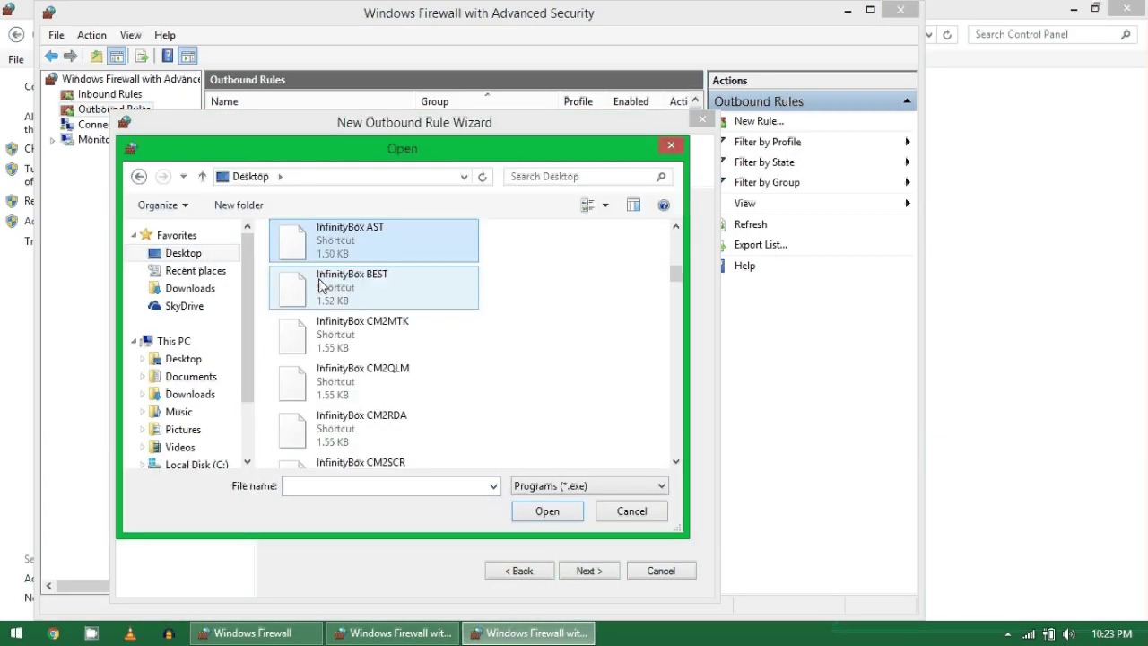
key(Down)
key(Down)
key(Down)
key(Down)
key(Down)
key(Down)
key(Down)
key(Down)
key(Down)
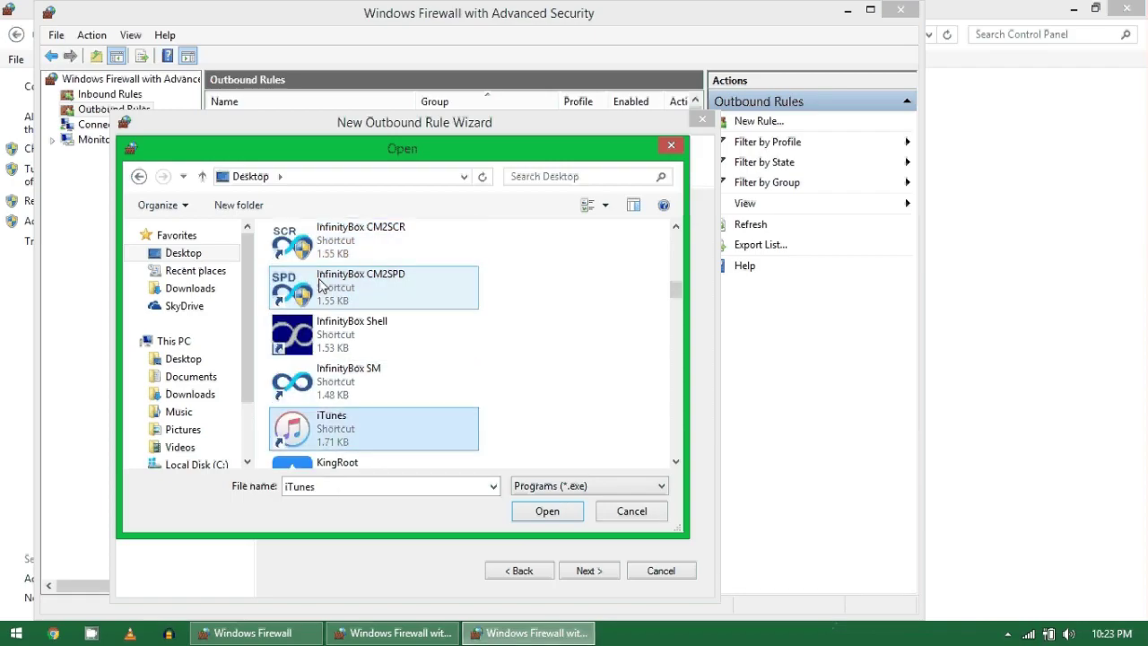
key(Return)
Step: Allow the connection on all profiles, name it 'dfxgkjfcxkfkl' with description 'ldszfllk', and finish
click(608, 571)
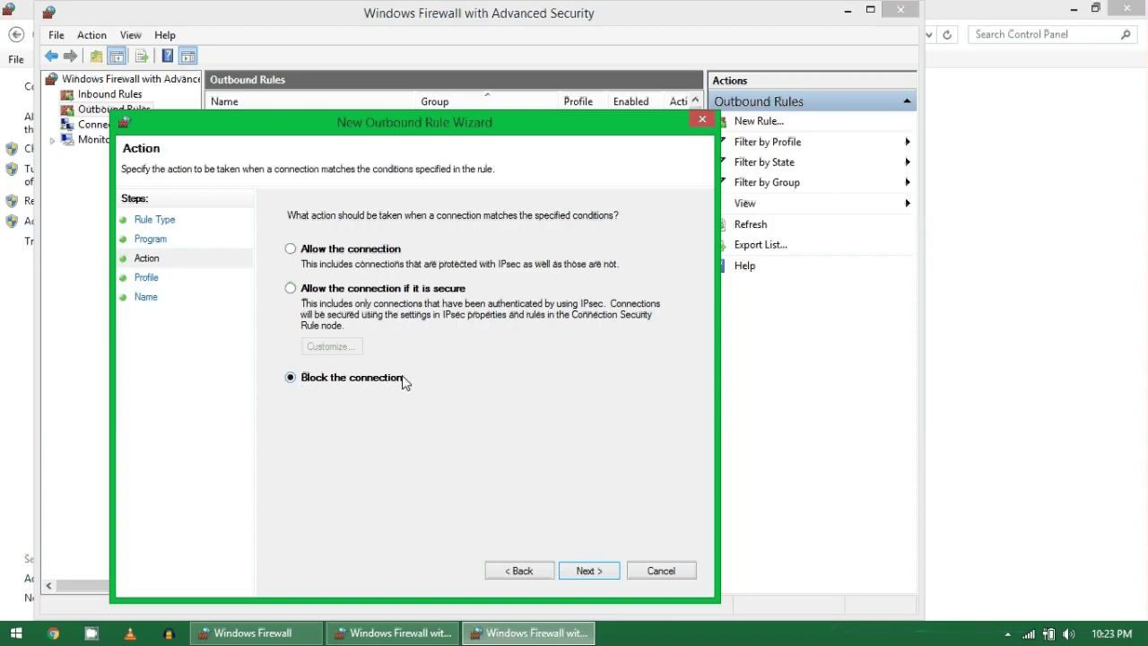
click(321, 257)
click(613, 578)
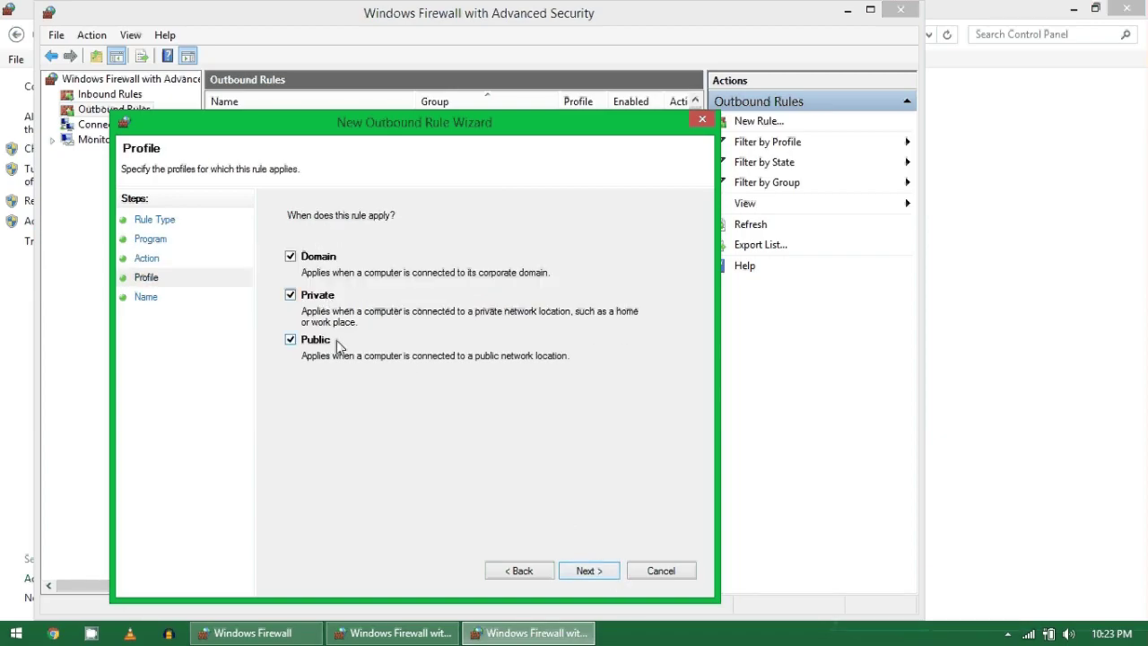
click(603, 572)
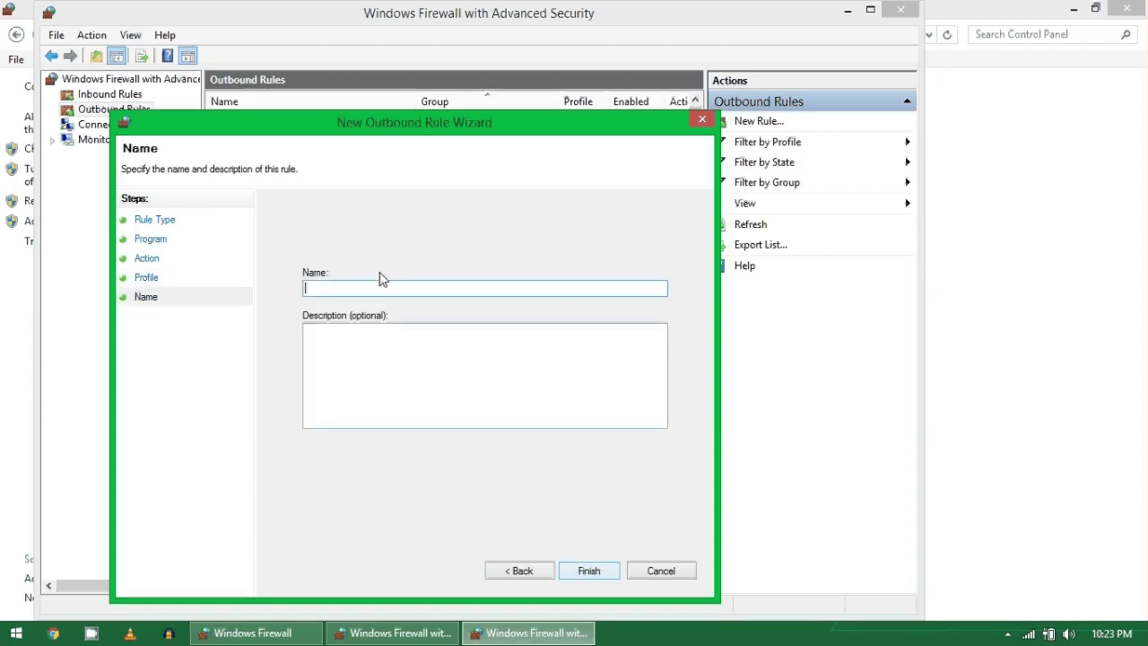
text(dfxgkjfcxkfkl)
key(Tab)
text(ldszfllk)
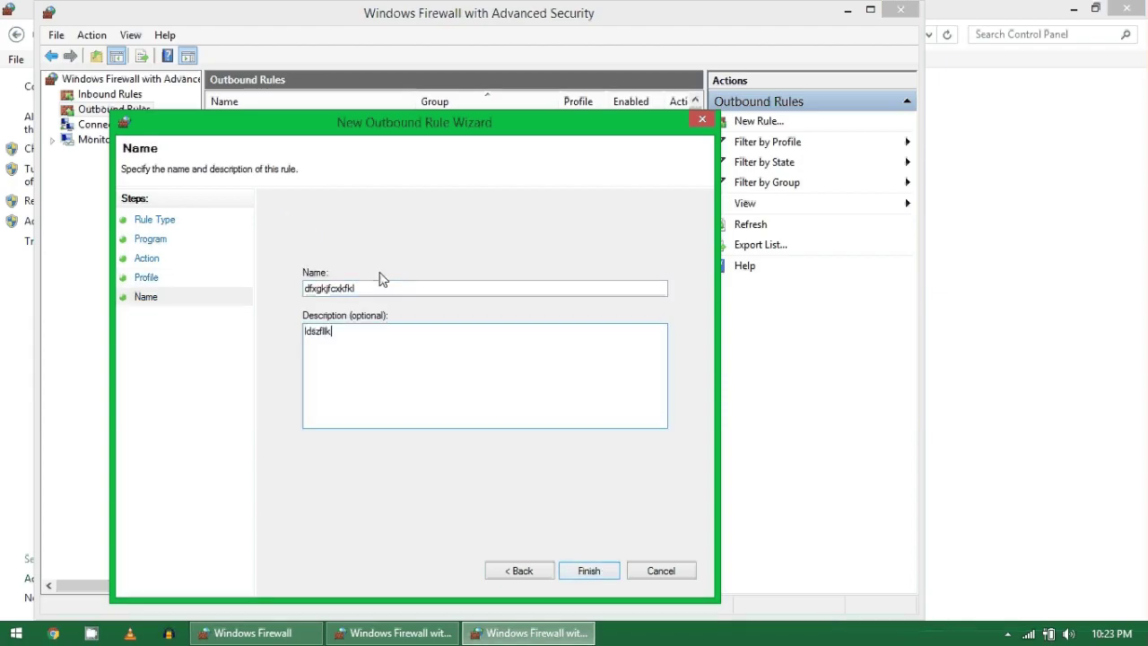
click(599, 572)
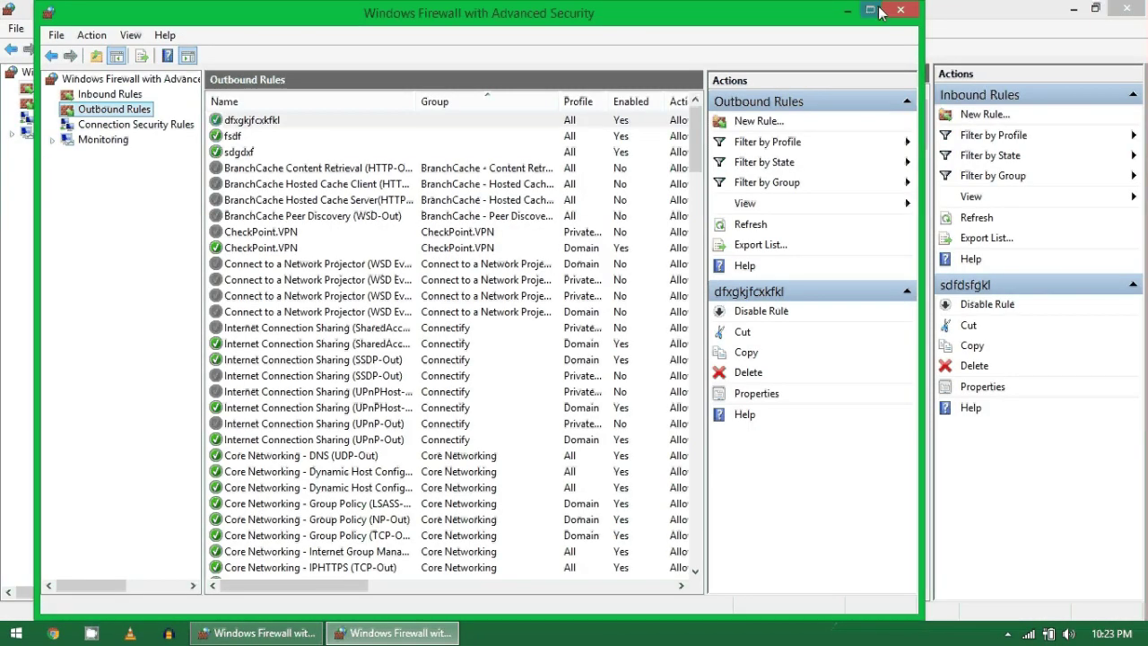
Step: Close both Windows Firewall with Advanced Security windows to reveal the desktop
click(870, 9)
click(1126, 8)
key(alt+F4)
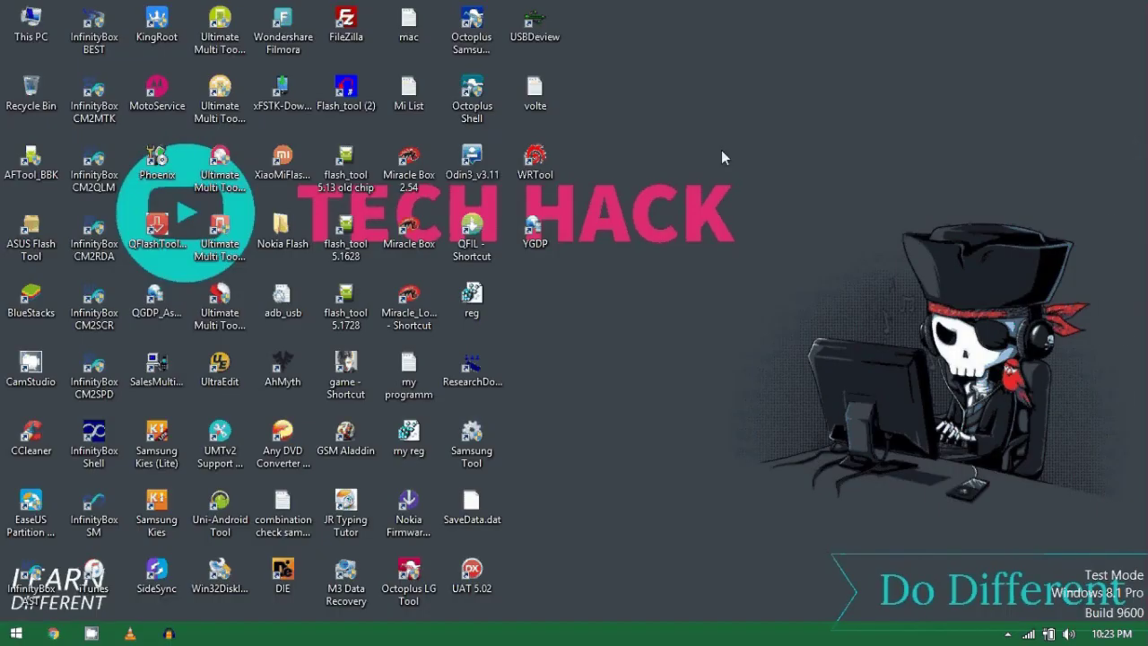